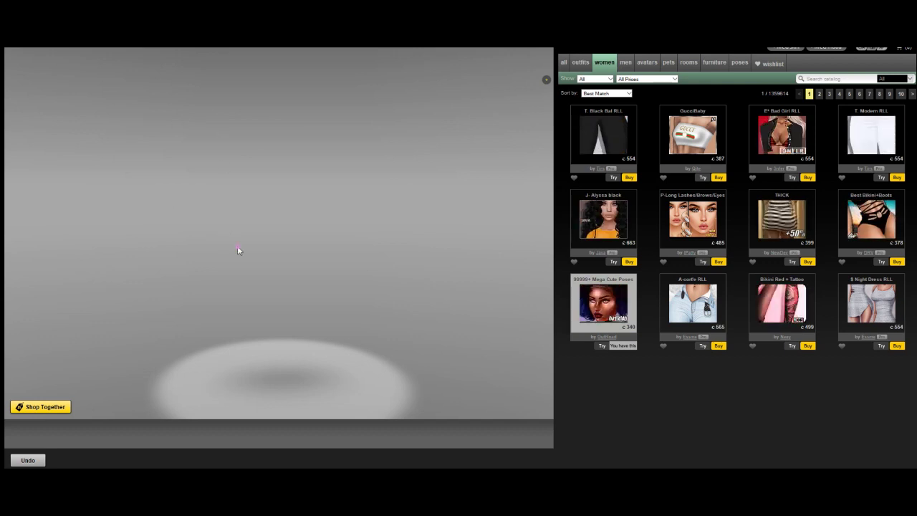
- Orbit the empty stage view, then switch the catalog to rooms for sale
{"action": "mouse_move", "coordinate": [237, 250]}
{"action": "left_mouse_down"}
{"action": "mouse_move", "coordinate": [225, 260]}
{"action": "mouse_move", "coordinate": [219, 227]}
{"action": "mouse_move", "coordinate": [132, 228]}
{"action": "mouse_move", "coordinate": [322, 233]}
{"action": "left_mouse_up"}
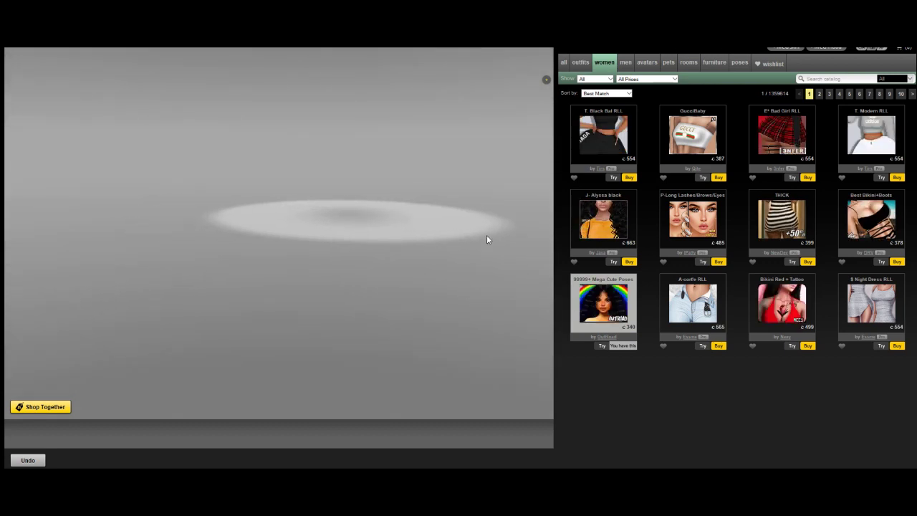
{"action": "mouse_move", "coordinate": [389, 170]}
{"action": "left_mouse_down"}
{"action": "mouse_move", "coordinate": [396, 219]}
{"action": "mouse_move", "coordinate": [369, 192]}
{"action": "left_mouse_up"}
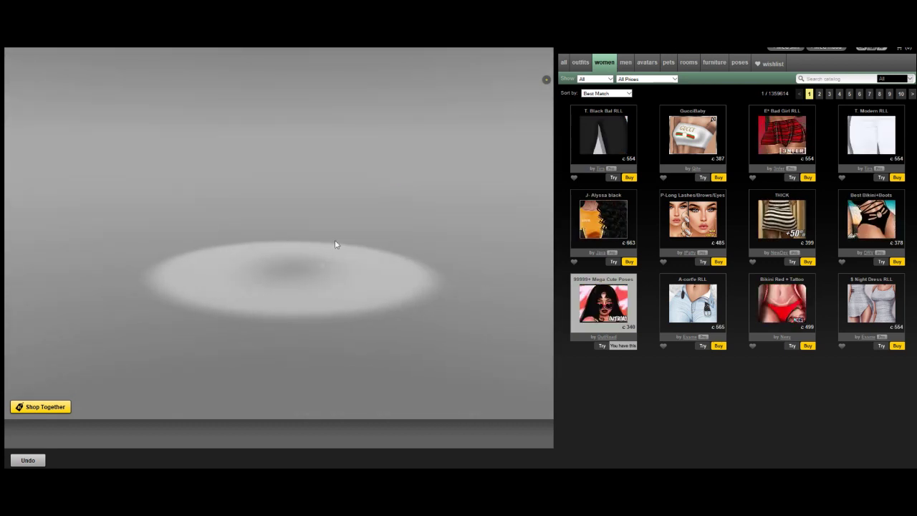
{"action": "left_click_drag", "start_coordinate": [289, 194], "coordinate": [301, 223]}
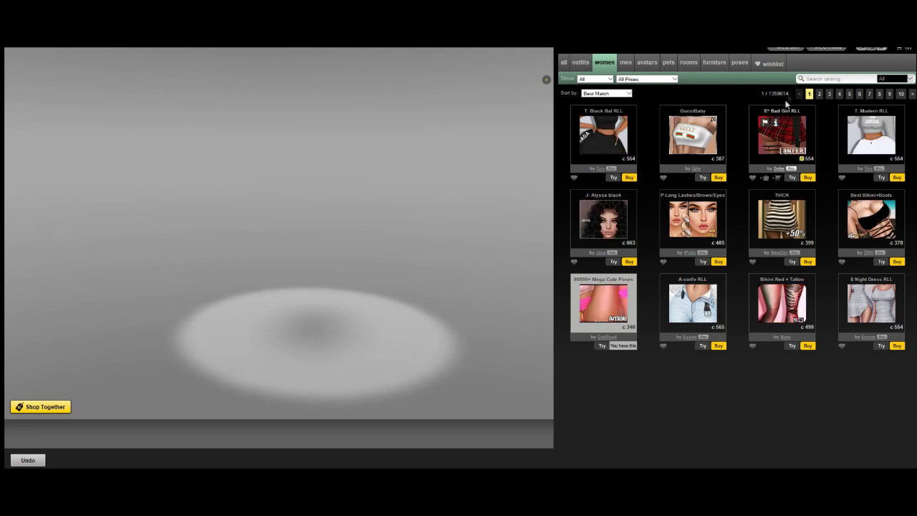
{"action": "left_click", "coordinate": [688, 63]}
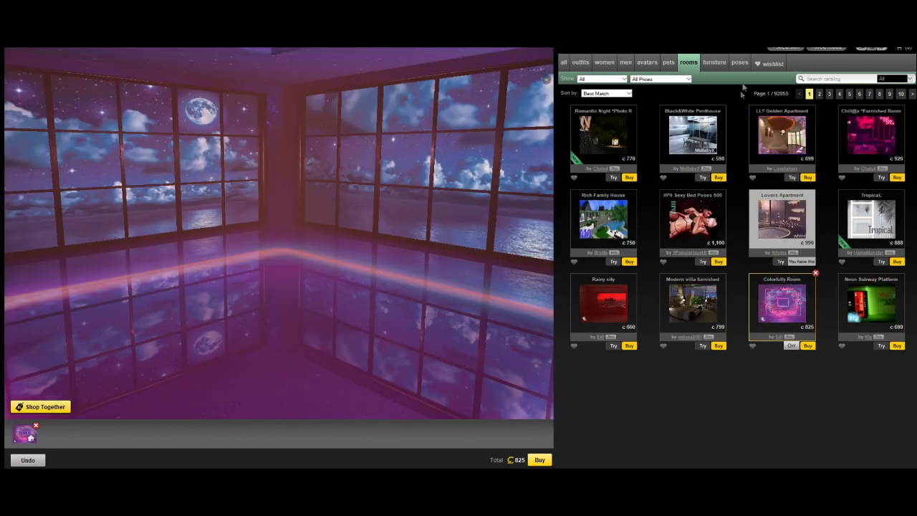
- Switch the catalog to the avatars for sale, spanning 12583 pages
{"action": "left_click", "coordinate": [652, 63]}
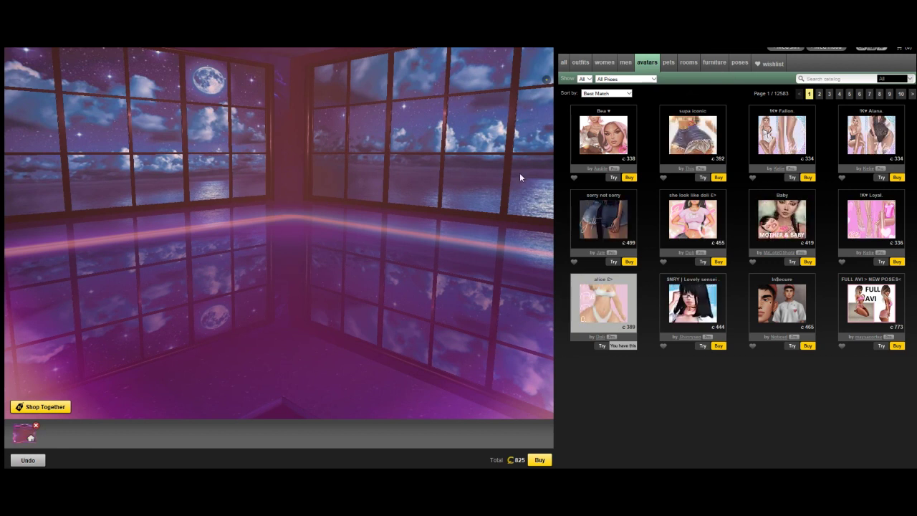
- Try on the Middle Finger (ANIMATED) avatar from page 2, orbit the room, then view page 3
{"action": "left_click", "coordinate": [817, 96]}
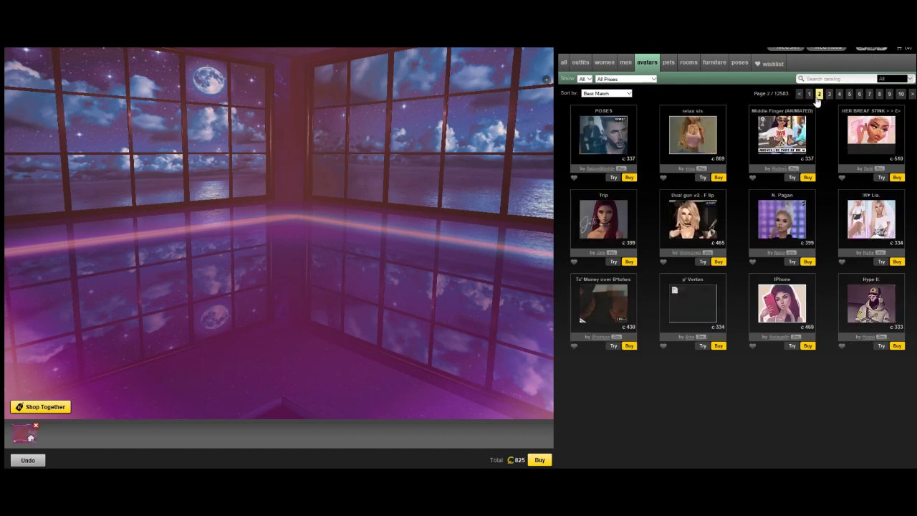
{"action": "left_click", "coordinate": [792, 177]}
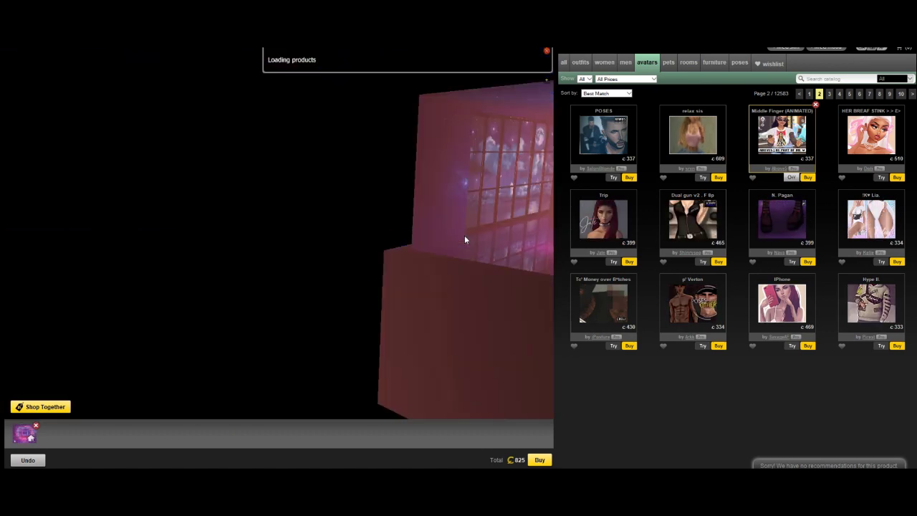
{"action": "mouse_move", "coordinate": [409, 208]}
{"action": "left_mouse_down"}
{"action": "mouse_move", "coordinate": [466, 189]}
{"action": "mouse_move", "coordinate": [38, 220]}
{"action": "mouse_move", "coordinate": [465, 248]}
{"action": "mouse_move", "coordinate": [251, 262]}
{"action": "mouse_move", "coordinate": [219, 258]}
{"action": "mouse_move", "coordinate": [159, 224]}
{"action": "mouse_move", "coordinate": [293, 234]}
{"action": "mouse_move", "coordinate": [197, 178]}
{"action": "mouse_move", "coordinate": [279, 189]}
{"action": "left_mouse_up"}
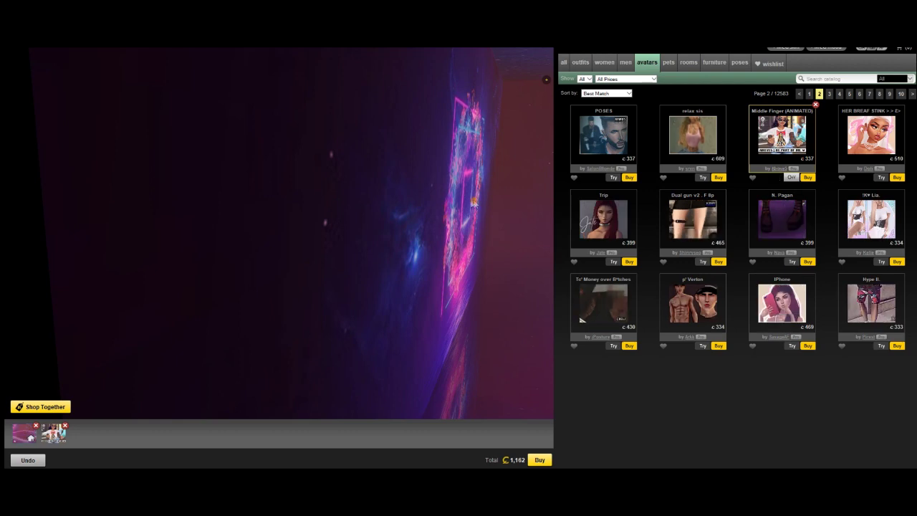
{"action": "mouse_move", "coordinate": [323, 143]}
{"action": "left_mouse_down"}
{"action": "mouse_move", "coordinate": [48, 93]}
{"action": "mouse_move", "coordinate": [443, 177]}
{"action": "mouse_move", "coordinate": [415, 184]}
{"action": "mouse_move", "coordinate": [436, 191]}
{"action": "mouse_move", "coordinate": [140, 170]}
{"action": "mouse_move", "coordinate": [143, 189]}
{"action": "mouse_move", "coordinate": [390, 206]}
{"action": "left_mouse_up"}
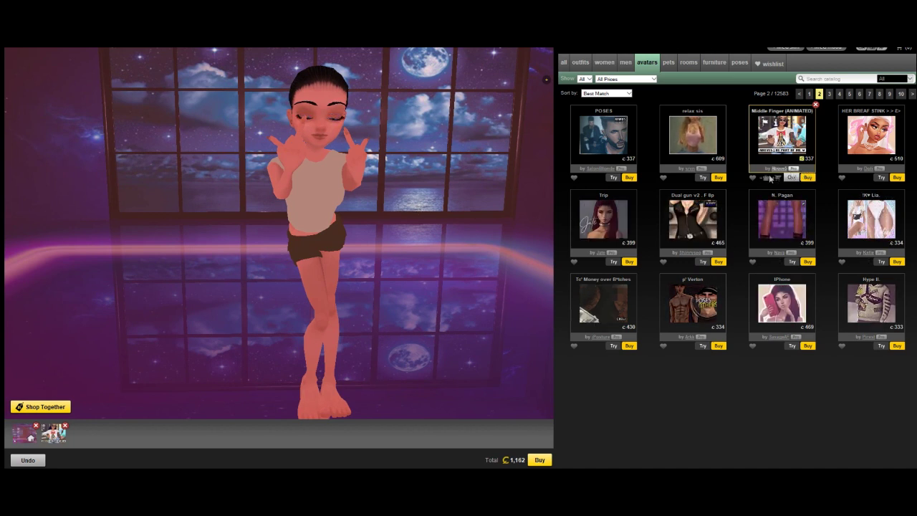
{"action": "left_click", "coordinate": [829, 95]}
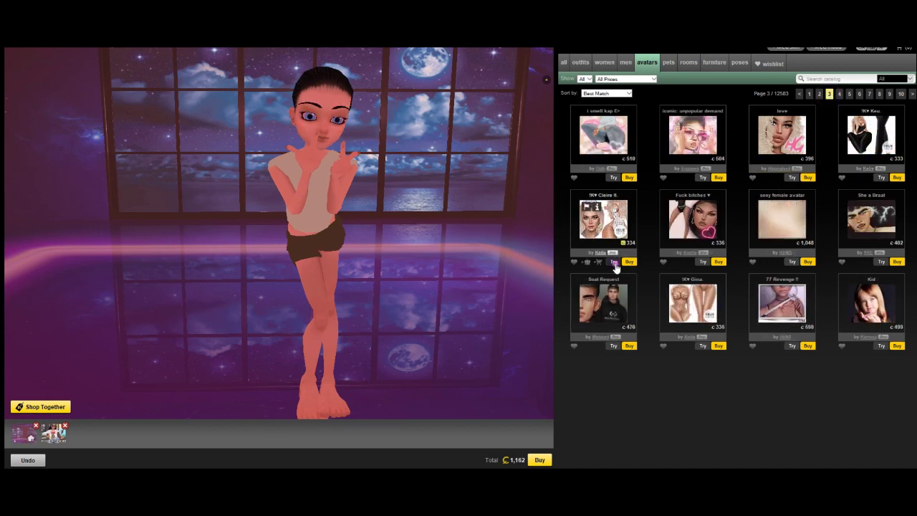
- Try on the Claire avatar, orbit toward the window wall, then try the love avatar
{"action": "left_click", "coordinate": [614, 262]}
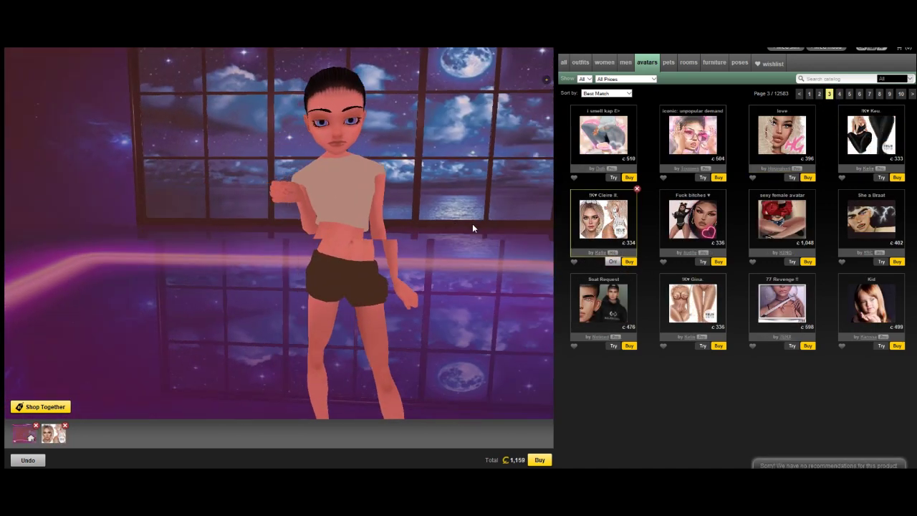
{"action": "mouse_move", "coordinate": [472, 228]}
{"action": "left_mouse_down"}
{"action": "mouse_move", "coordinate": [418, 234]}
{"action": "mouse_move", "coordinate": [405, 217]}
{"action": "mouse_move", "coordinate": [428, 219]}
{"action": "left_mouse_up"}
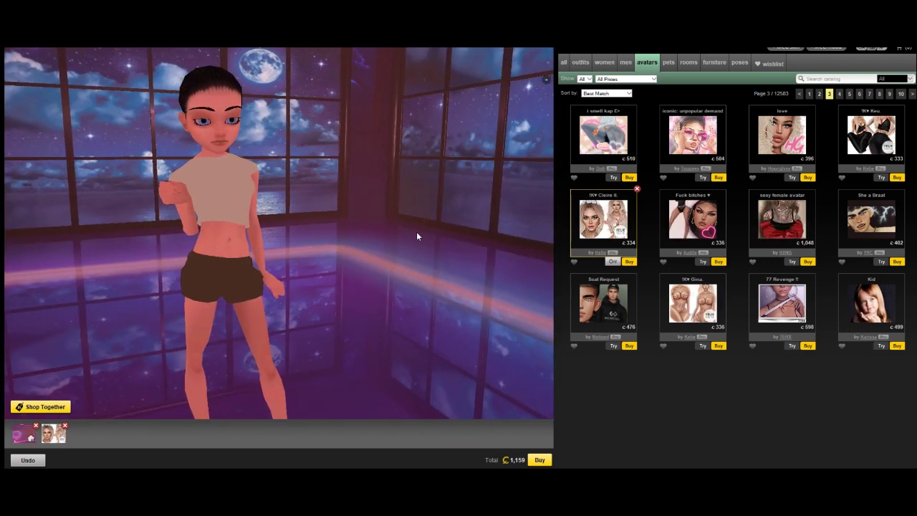
{"action": "mouse_move", "coordinate": [325, 232]}
{"action": "left_mouse_down"}
{"action": "mouse_move", "coordinate": [354, 232]}
{"action": "mouse_move", "coordinate": [289, 258]}
{"action": "left_mouse_up"}
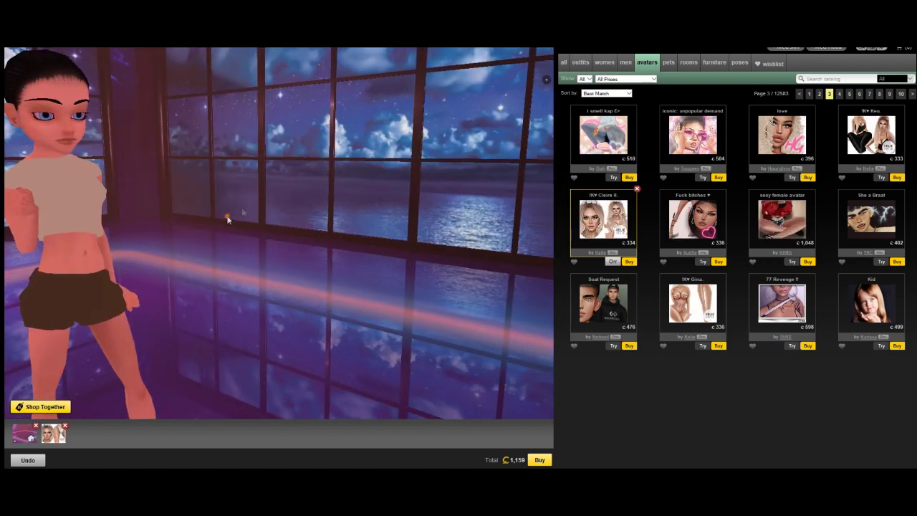
{"action": "mouse_move", "coordinate": [228, 220]}
{"action": "left_mouse_down"}
{"action": "mouse_move", "coordinate": [428, 190]}
{"action": "mouse_move", "coordinate": [267, 235]}
{"action": "mouse_move", "coordinate": [714, 278]}
{"action": "left_mouse_up"}
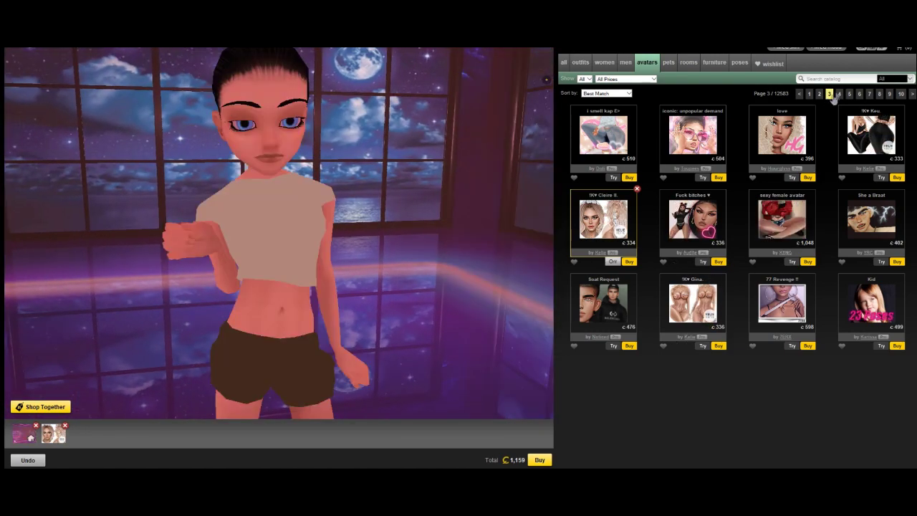
{"action": "left_click", "coordinate": [792, 177]}
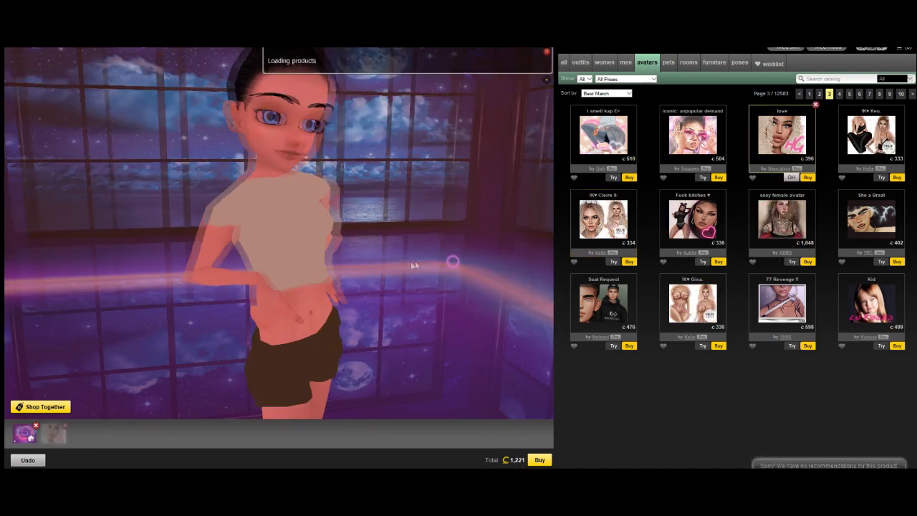
- Return to avatar page 2 and try on the Trip avatar
{"action": "left_click", "coordinate": [839, 95]}
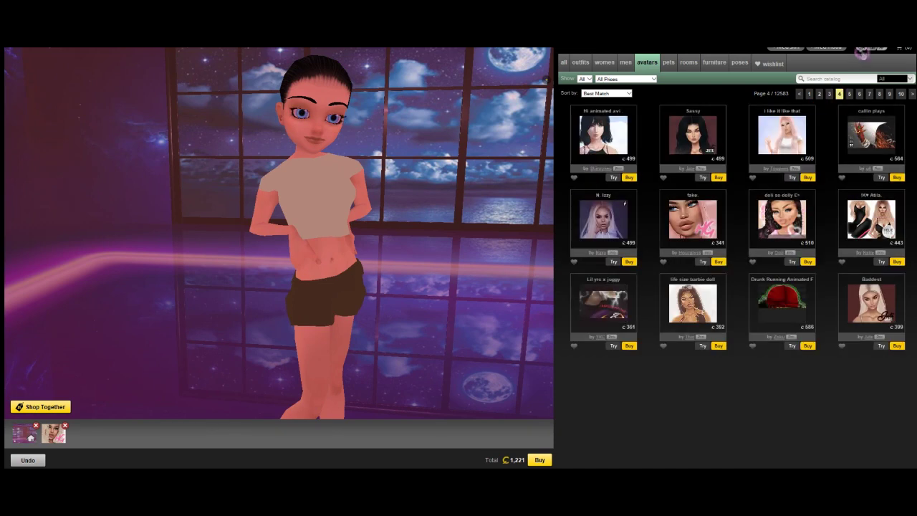
{"action": "left_click", "coordinate": [862, 53]}
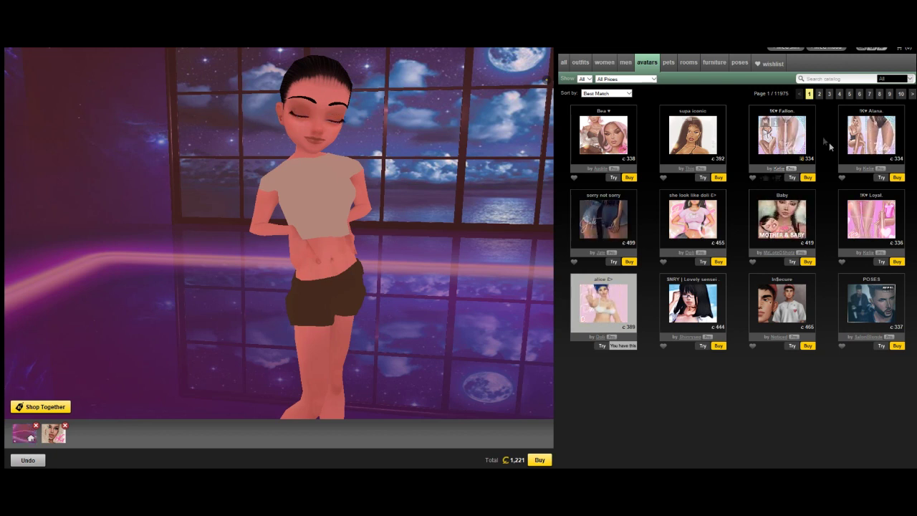
{"action": "left_click", "coordinate": [818, 94]}
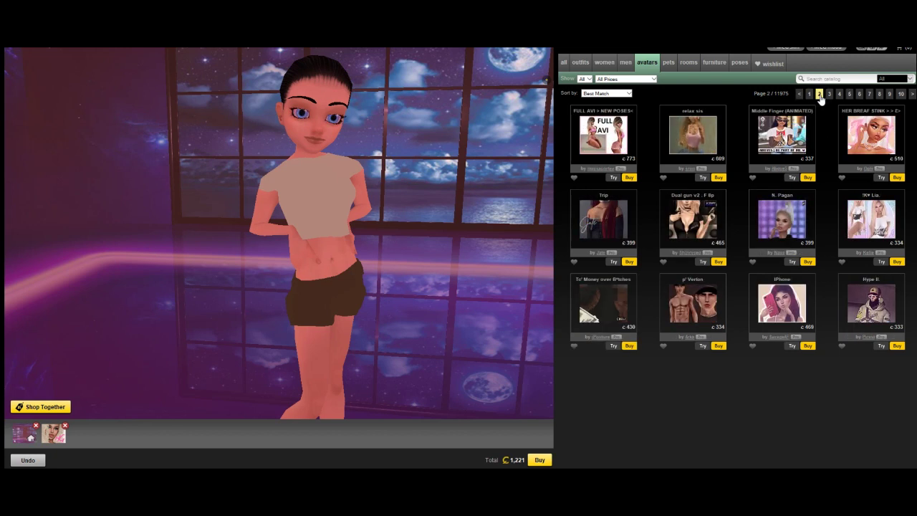
{"action": "left_click", "coordinate": [614, 261]}
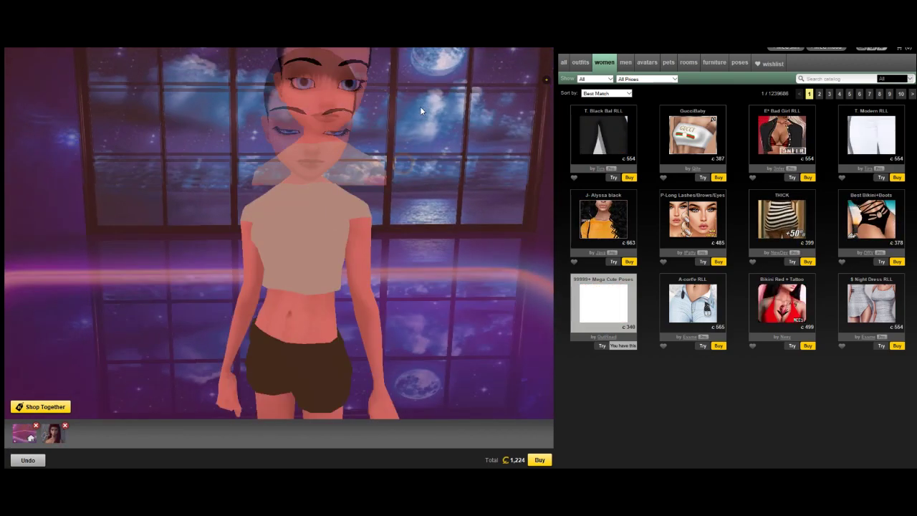
- Filter to Heads and try the Charlotte head, then the '$. Redo Drv' head, from page 3
{"action": "left_click", "coordinate": [596, 79]}
{"action": "left_click", "coordinate": [591, 147]}
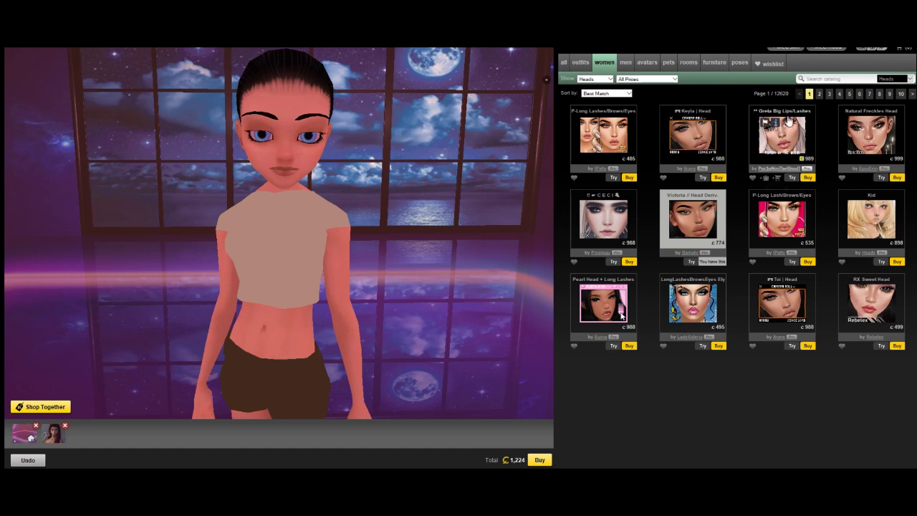
{"action": "left_click", "coordinate": [829, 95]}
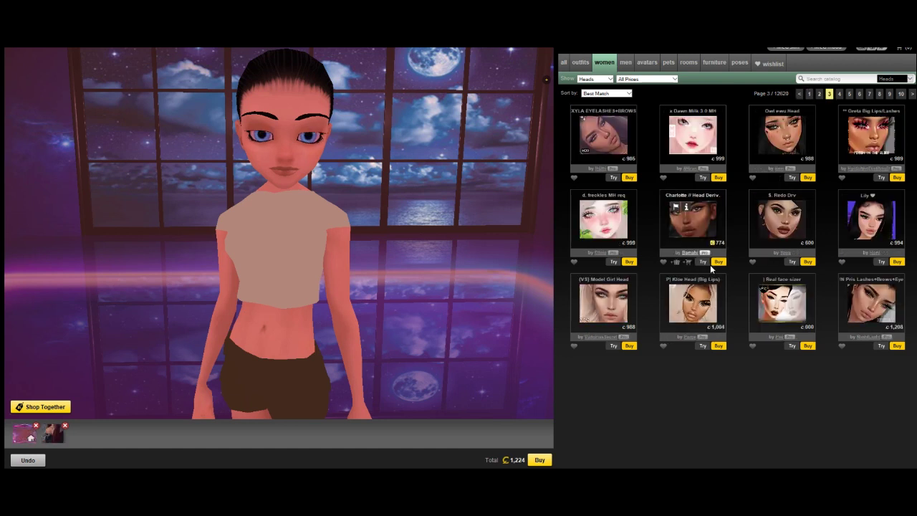
{"action": "left_click", "coordinate": [701, 262]}
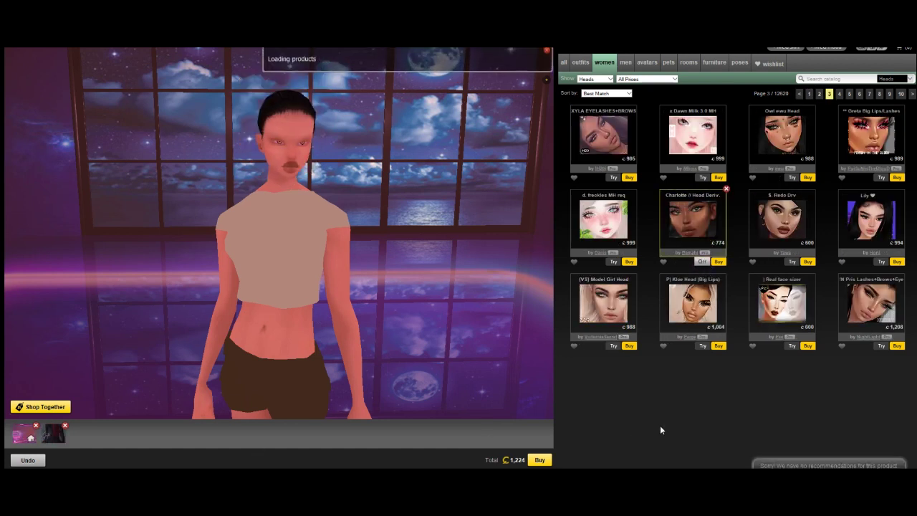
{"action": "mouse_move", "coordinate": [169, 304]}
{"action": "left_mouse_down"}
{"action": "mouse_move", "coordinate": [235, 303]}
{"action": "mouse_move", "coordinate": [179, 292]}
{"action": "mouse_move", "coordinate": [242, 289]}
{"action": "mouse_move", "coordinate": [109, 274]}
{"action": "left_mouse_up"}
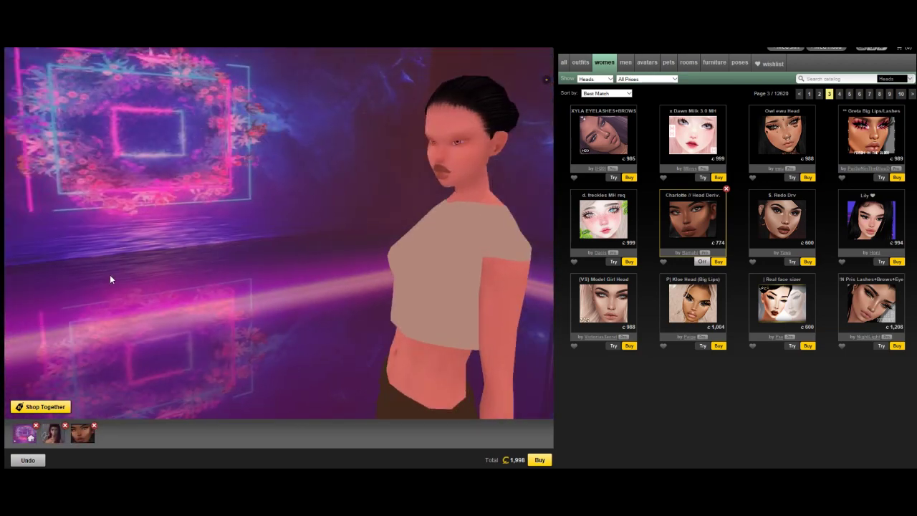
{"action": "left_click", "coordinate": [791, 261]}
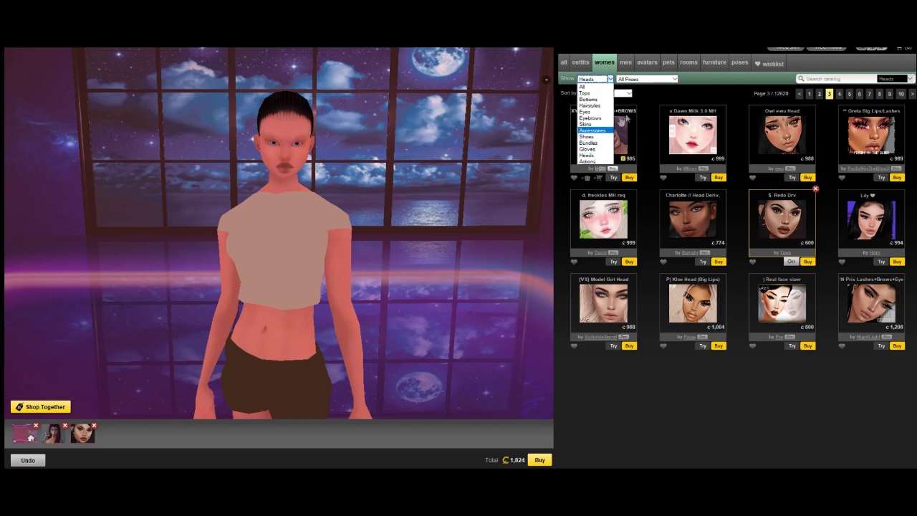
- Filter to accessories and search the catalog for 'head scaler'
{"action": "left_click", "coordinate": [590, 131]}
{"action": "left_click", "coordinate": [822, 78]}
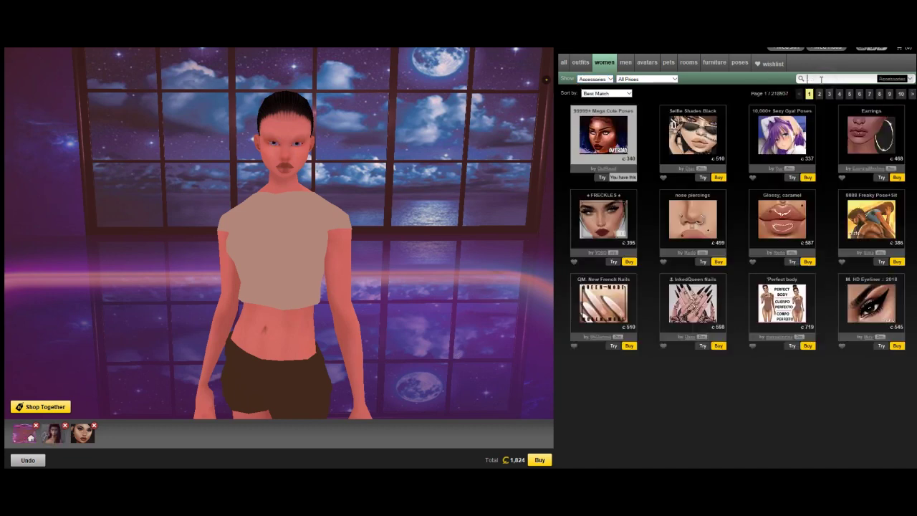
{"action": "type", "text": "head scaler"}
{"action": "key", "text": "Return"}
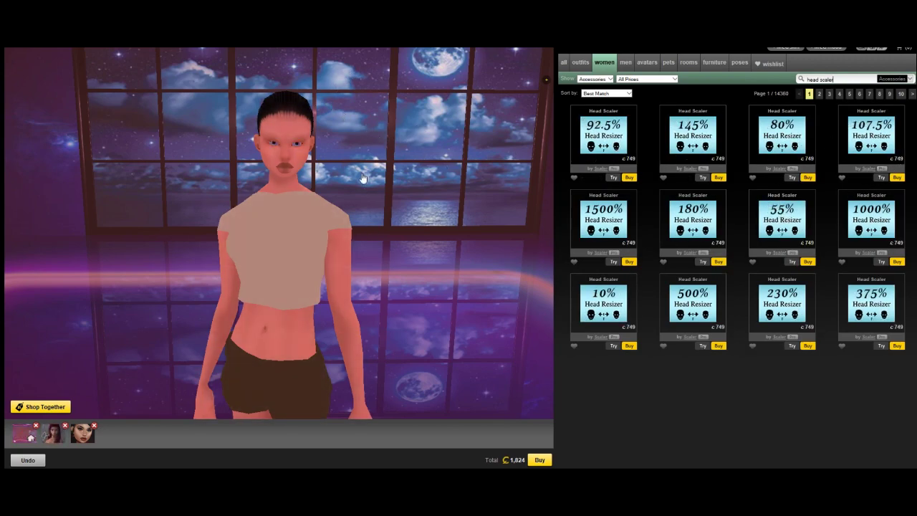
{"action": "mouse_move", "coordinate": [362, 177]}
{"action": "left_mouse_down"}
{"action": "mouse_move", "coordinate": [402, 193]}
{"action": "mouse_move", "coordinate": [329, 205]}
{"action": "mouse_move", "coordinate": [439, 220]}
{"action": "mouse_move", "coordinate": [404, 251]}
{"action": "mouse_move", "coordinate": [381, 232]}
{"action": "mouse_move", "coordinate": [422, 199]}
{"action": "left_mouse_up"}
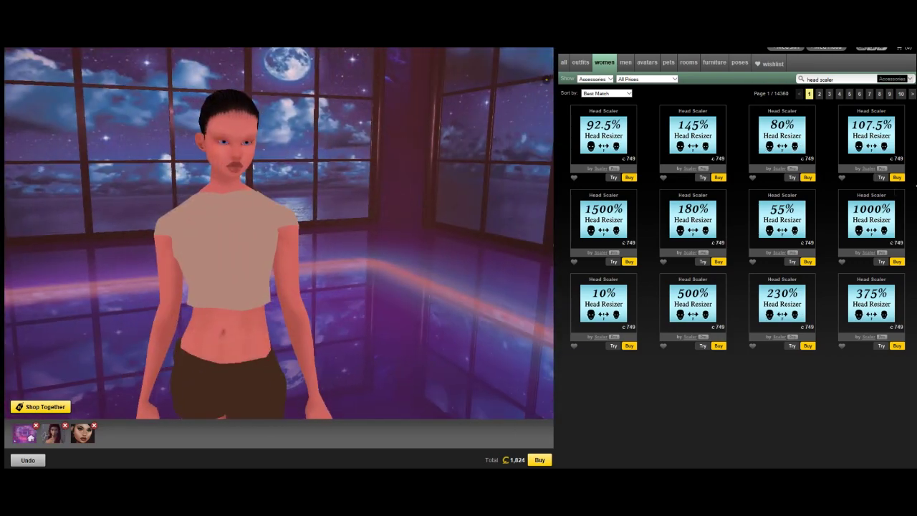
- Try the 120% Head Scaler from page 2, remove it, and clear the search
{"action": "left_click", "coordinate": [819, 94]}
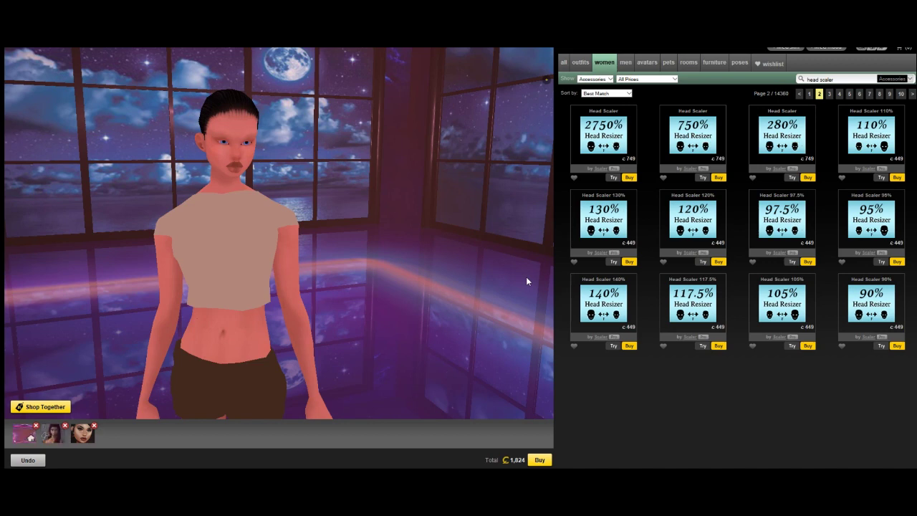
{"action": "left_click", "coordinate": [703, 261]}
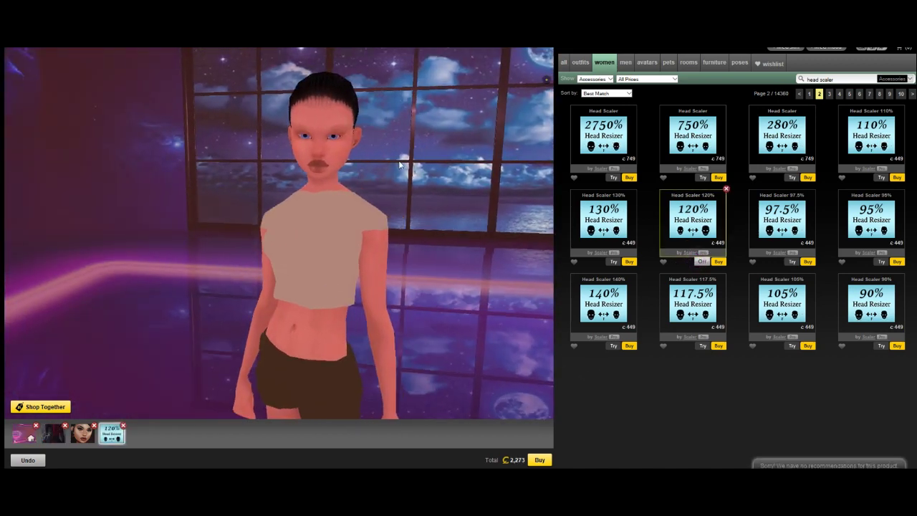
{"action": "left_click", "coordinate": [726, 189]}
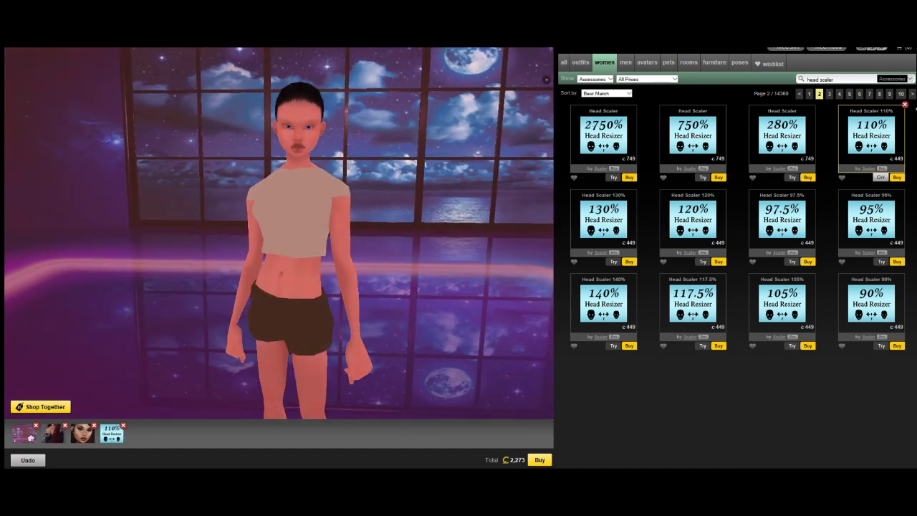
{"action": "left_click", "coordinate": [604, 63]}
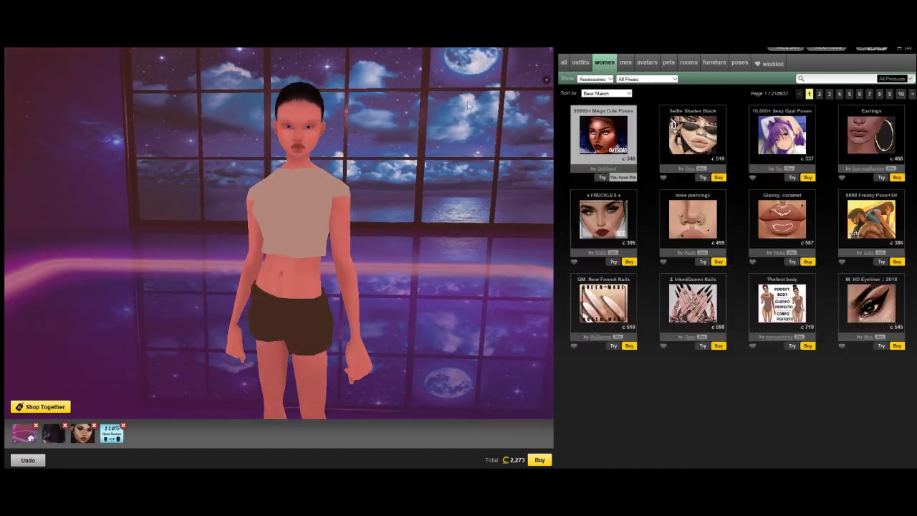
- Filter to Eyes and try on the 'death is not defeat' eyes from page 2
{"action": "left_click", "coordinate": [607, 78]}
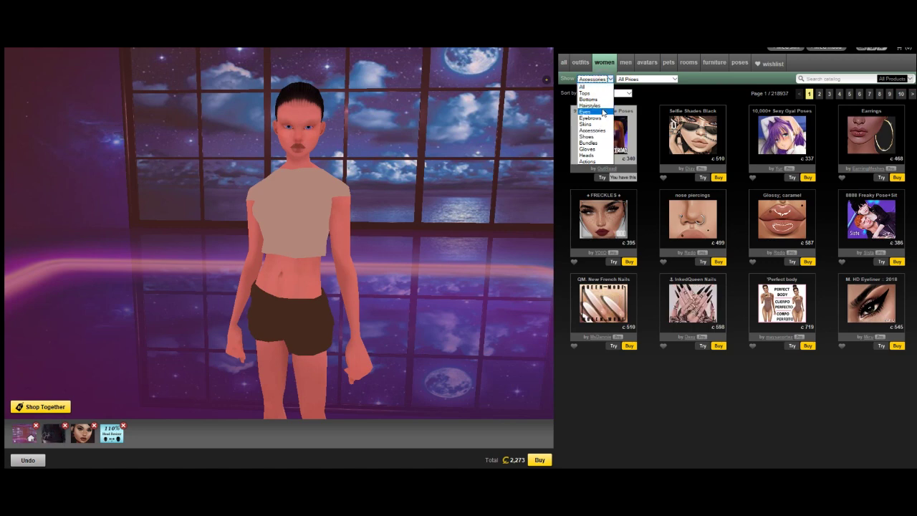
{"action": "left_click", "coordinate": [573, 119]}
{"action": "scroll", "coordinate": [310, 121], "scroll_direction": "up", "scroll_amount": 3}
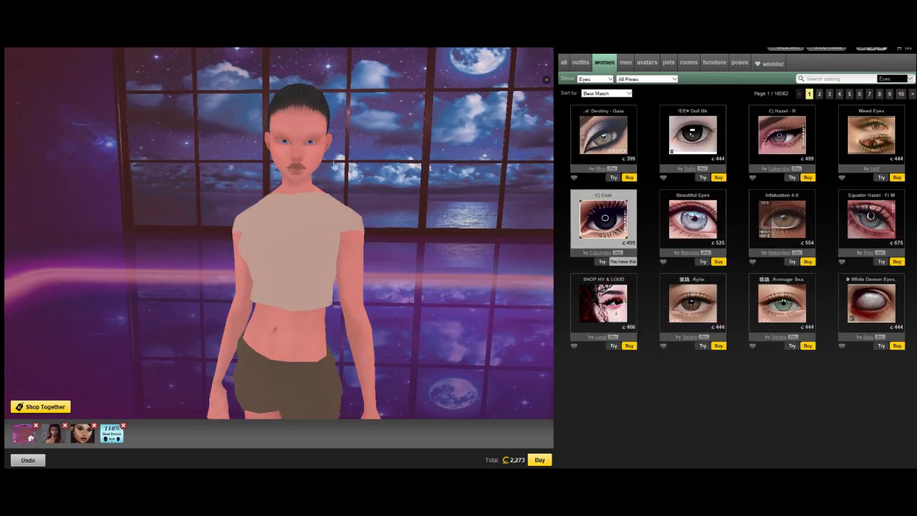
{"action": "mouse_move", "coordinate": [330, 164]}
{"action": "left_mouse_down"}
{"action": "mouse_move", "coordinate": [424, 162]}
{"action": "mouse_move", "coordinate": [372, 164]}
{"action": "left_mouse_up"}
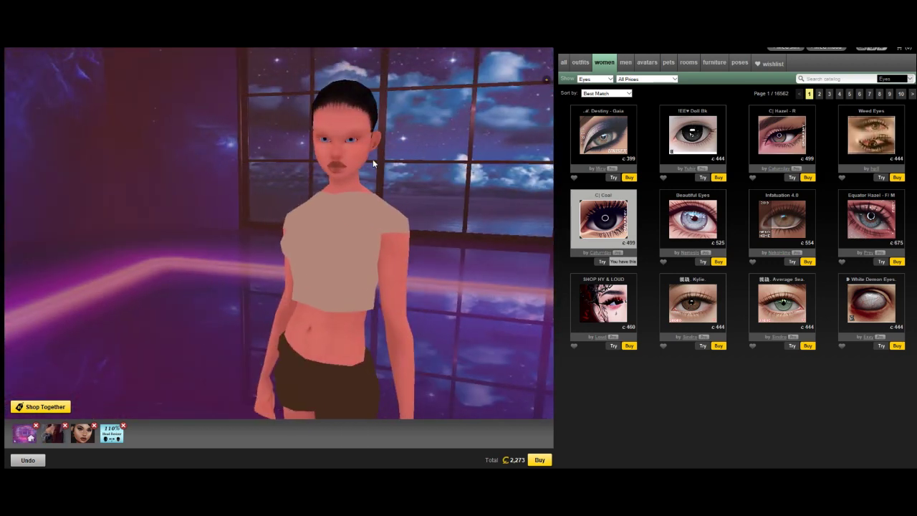
{"action": "left_click", "coordinate": [819, 94]}
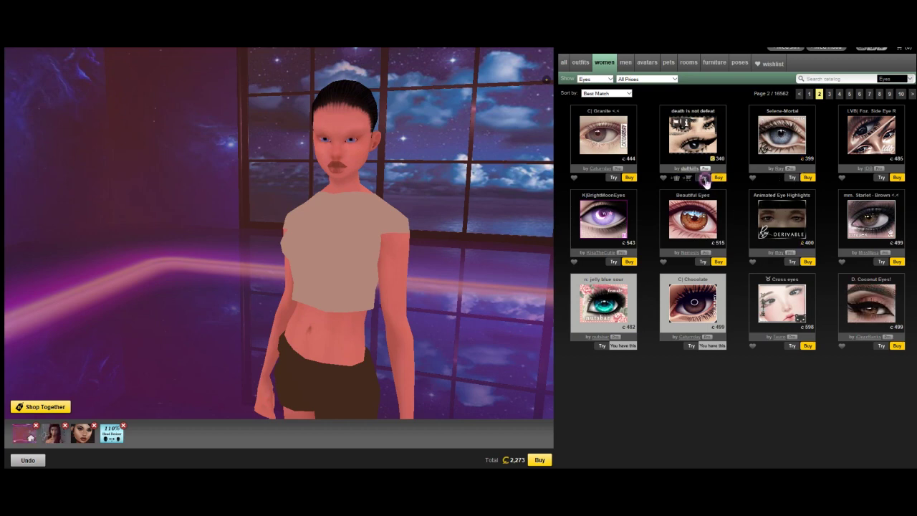
{"action": "left_click", "coordinate": [704, 179]}
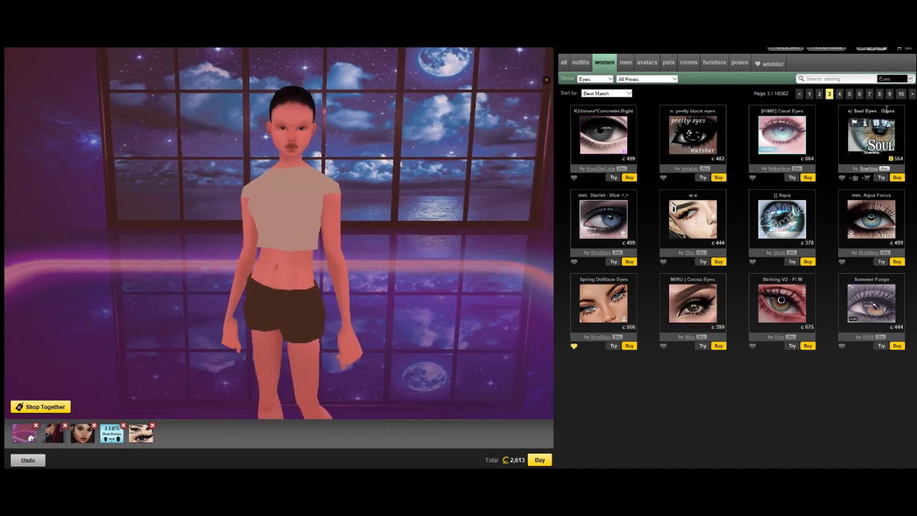
- Browse eye pages 4, 3 and 2, then switch the category to Skins
{"action": "left_click", "coordinate": [839, 94]}
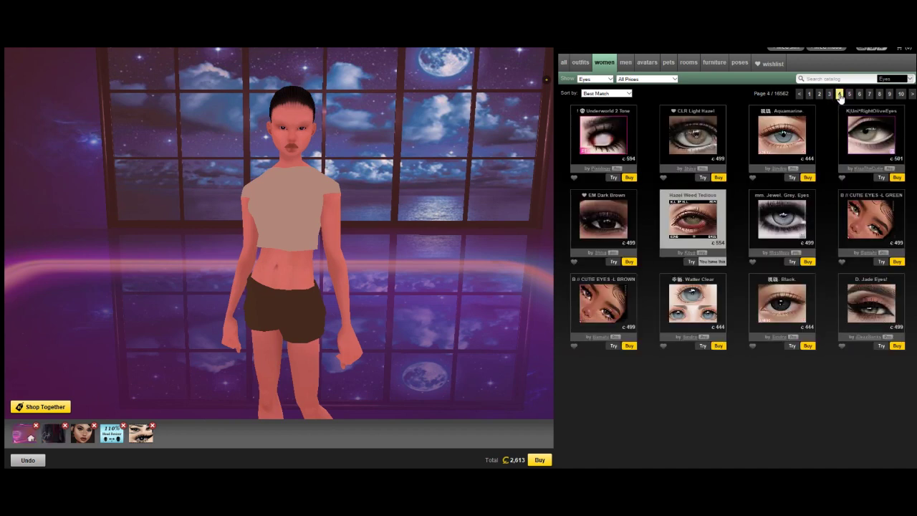
{"action": "scroll", "coordinate": [361, 127], "scroll_direction": "up", "scroll_amount": 2}
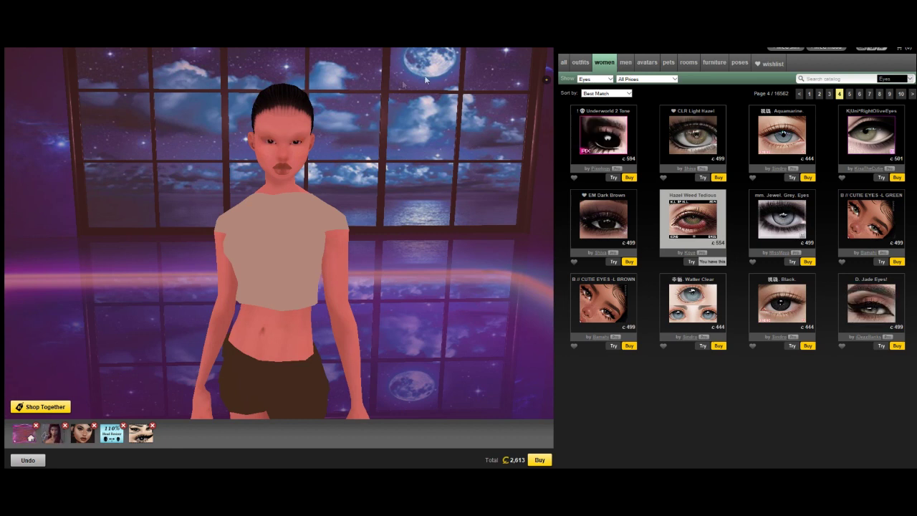
{"action": "left_click", "coordinate": [830, 94]}
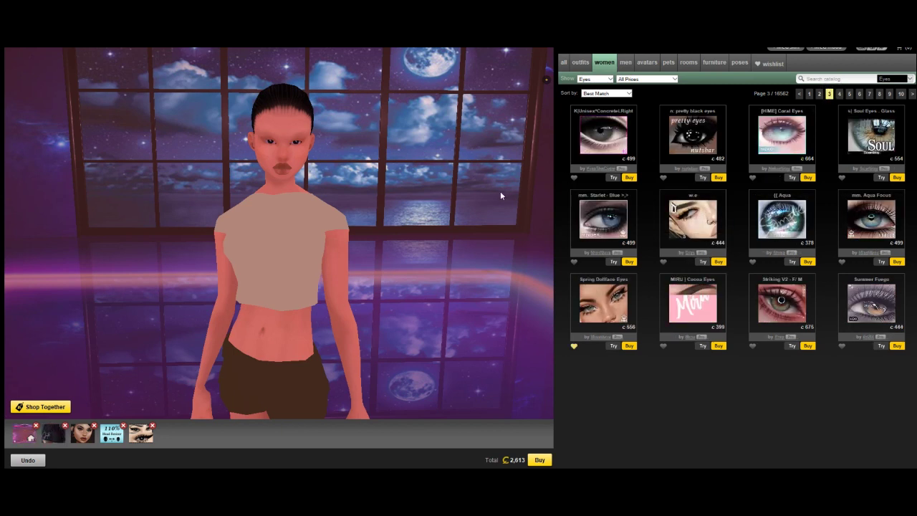
{"action": "left_click", "coordinate": [818, 94]}
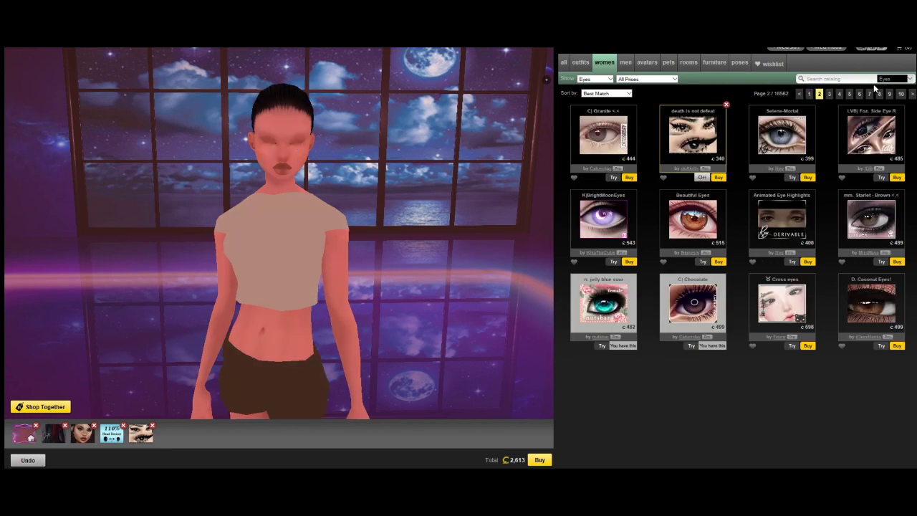
{"action": "left_click", "coordinate": [595, 79]}
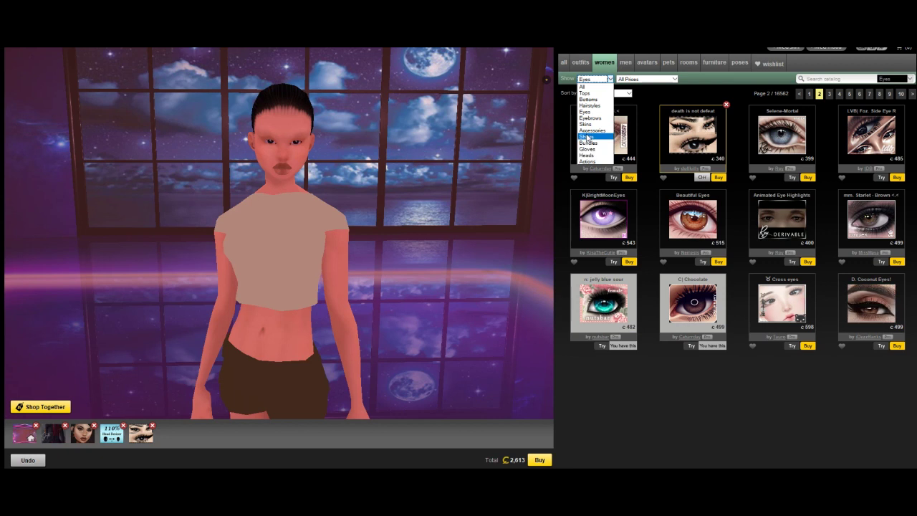
{"action": "left_click", "coordinate": [586, 124]}
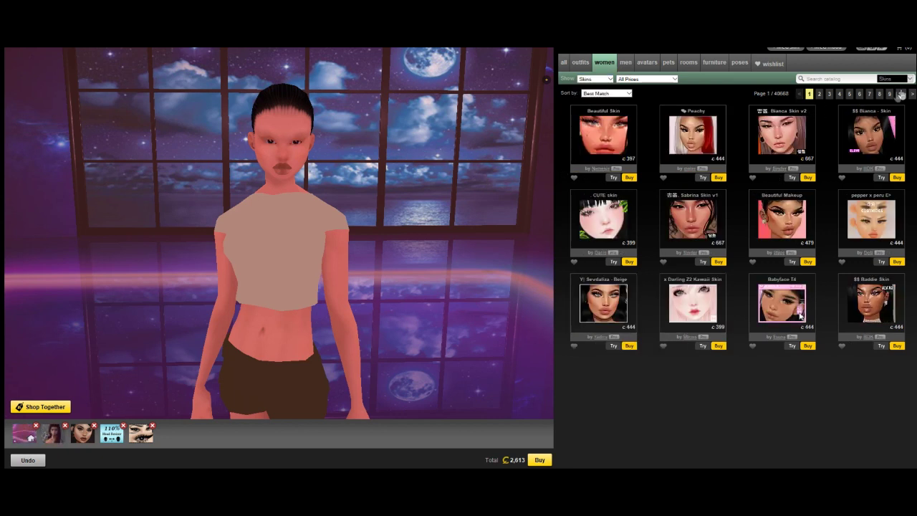
- Try the Bianca skin on the avatar
{"action": "left_click", "coordinate": [881, 177]}
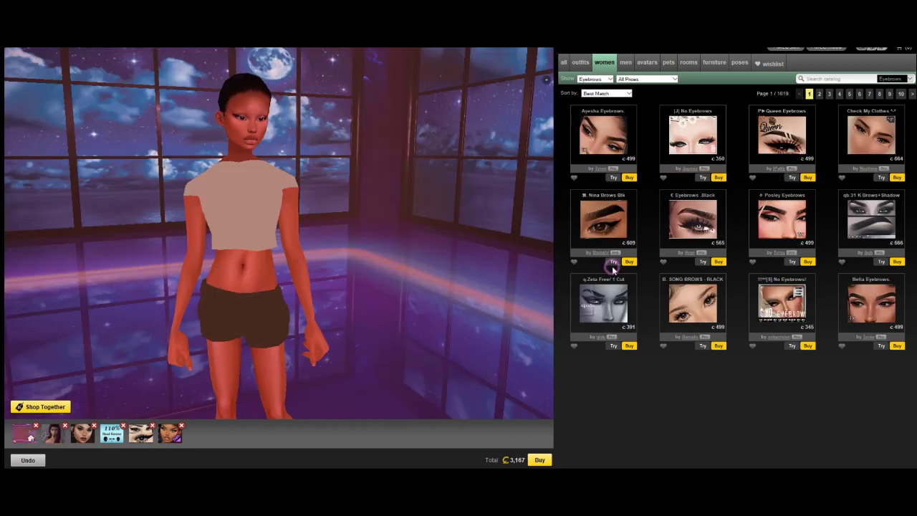
- Try Nina Brows Blk, search 'thick', and try Thick Romanian Brows from page 3
{"action": "left_click", "coordinate": [613, 261]}
{"action": "type", "text": "brows"}
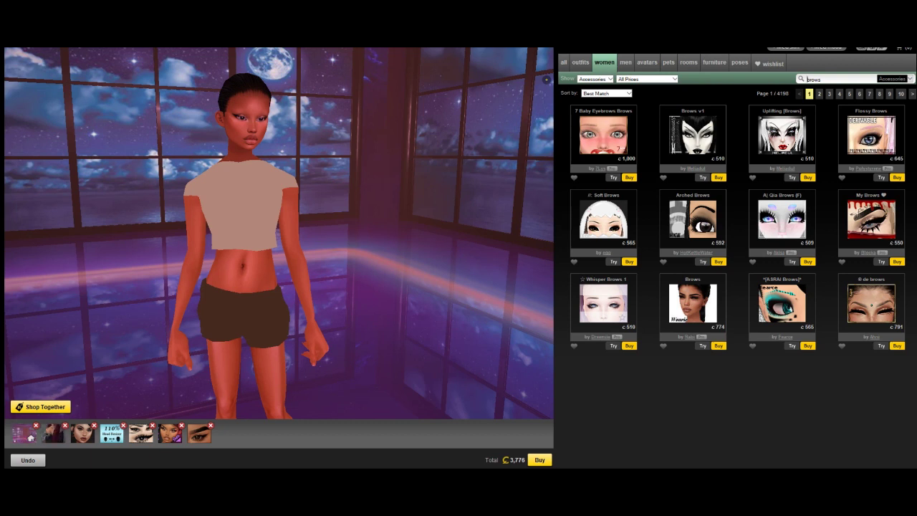
{"action": "type", "text": "thick"}
{"action": "key", "text": "Return"}
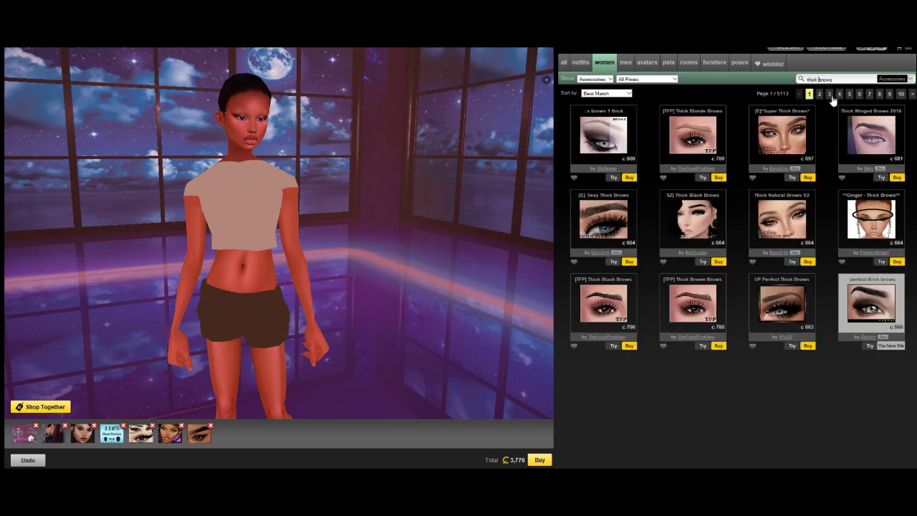
{"action": "left_click", "coordinate": [829, 96]}
{"action": "left_click", "coordinate": [791, 345]}
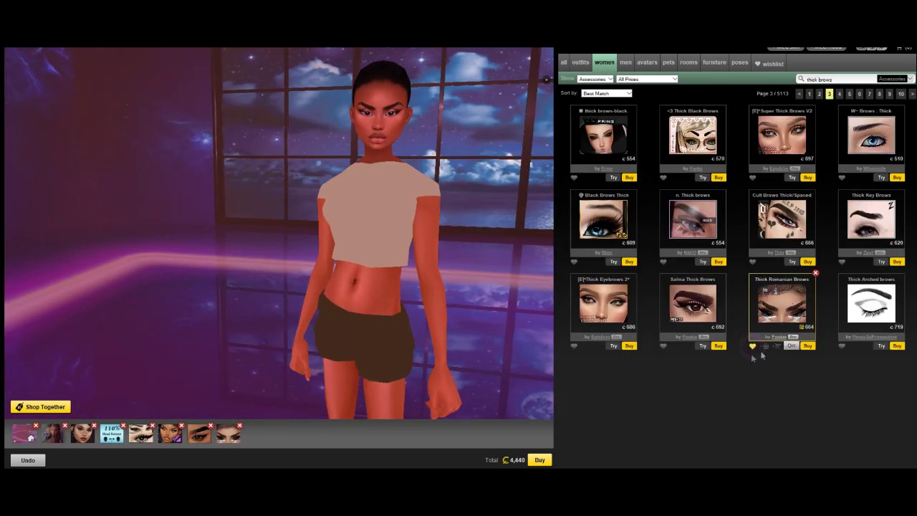
- Check Nina Brows Blk's product details and remove it from the try-on tray
{"action": "left_click", "coordinate": [839, 94]}
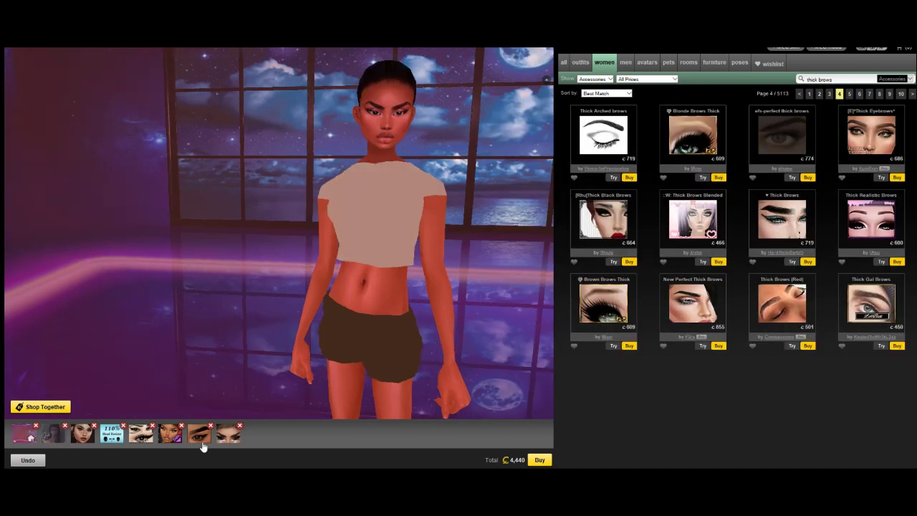
{"action": "left_click", "coordinate": [203, 442]}
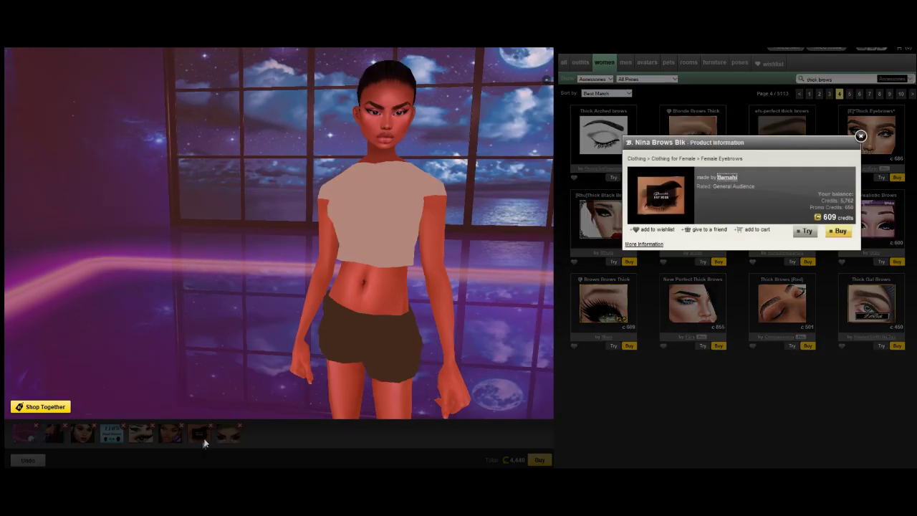
{"action": "left_click", "coordinate": [860, 138]}
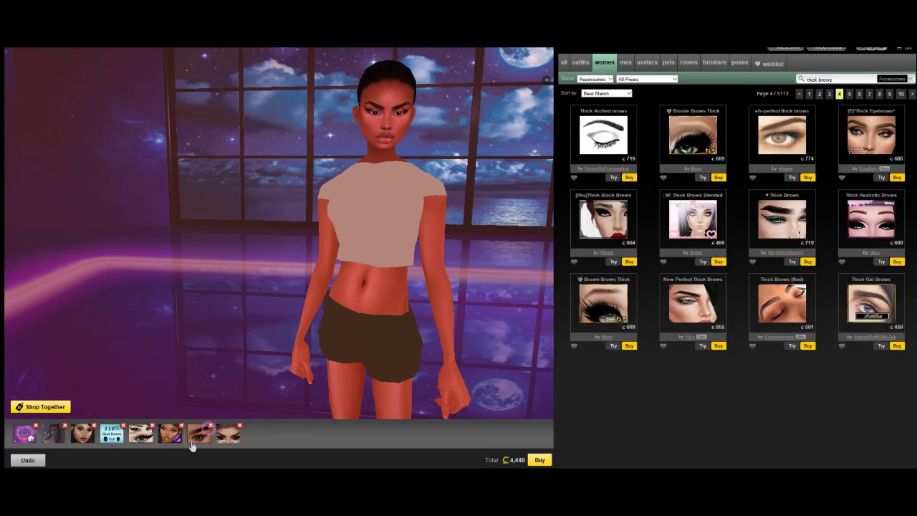
{"action": "left_click", "coordinate": [210, 425]}
{"action": "left_click", "coordinate": [610, 79]}
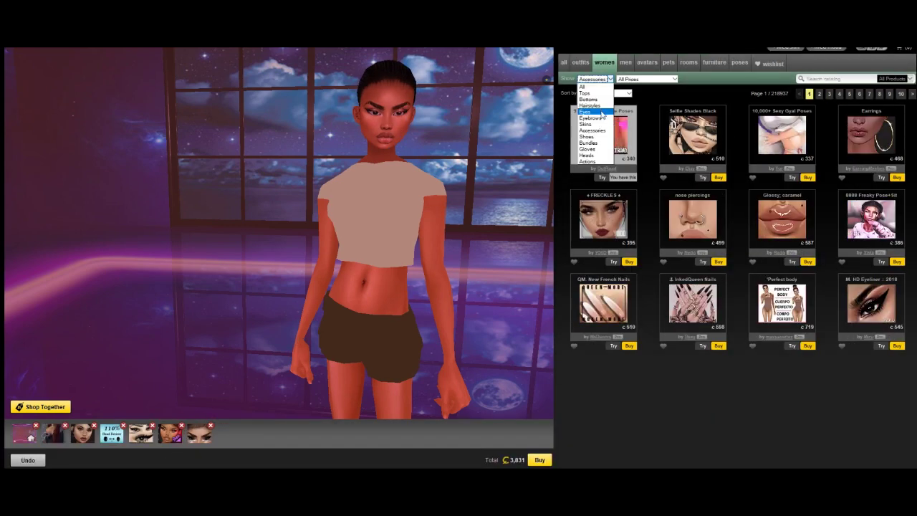
- Filter to Hairstyles and try the Kendall black and Lexi Slick Bun hairstyles
{"action": "left_click", "coordinate": [590, 105]}
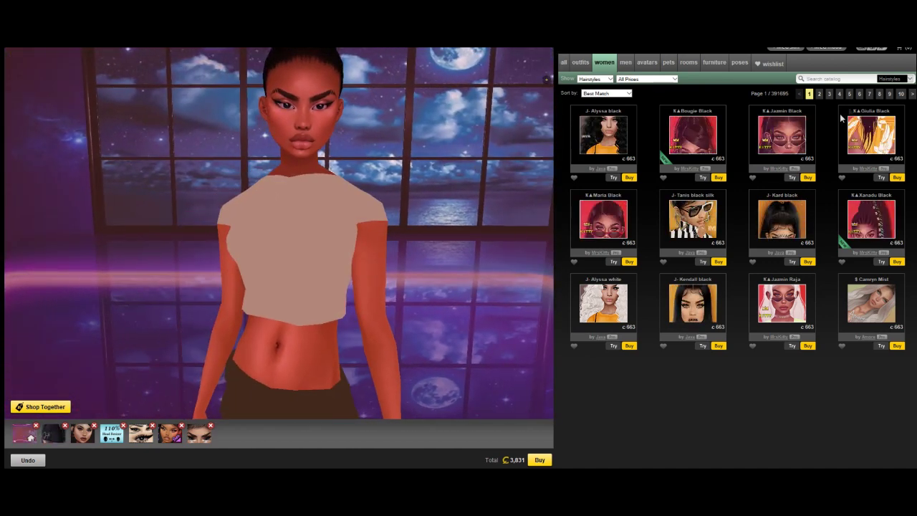
{"action": "left_click", "coordinate": [704, 346]}
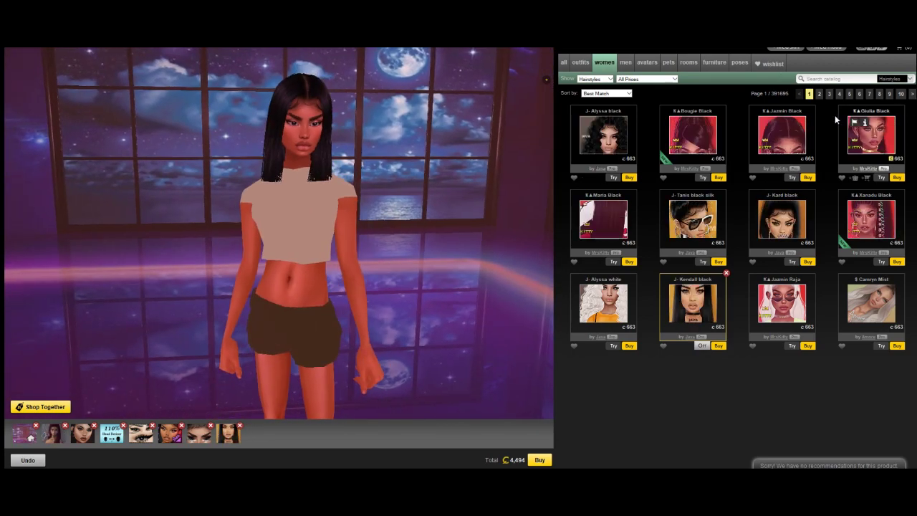
{"action": "left_click", "coordinate": [819, 94]}
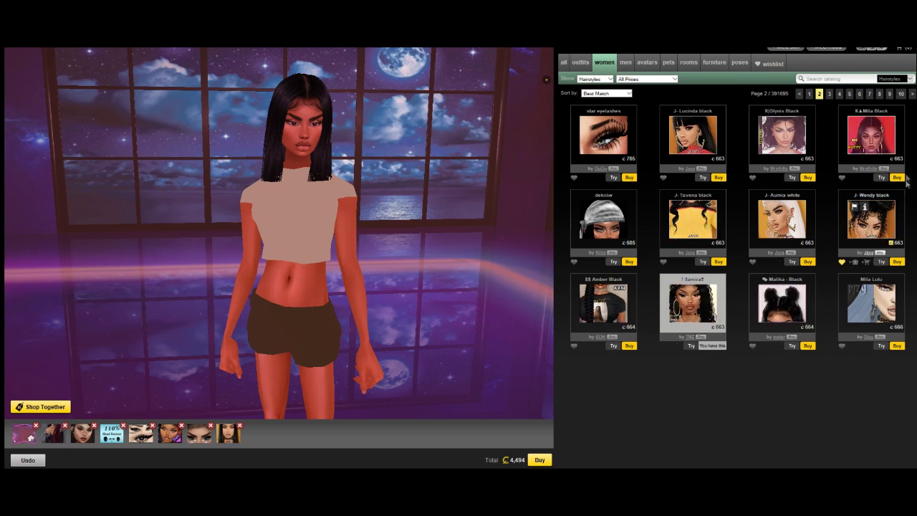
{"action": "left_click", "coordinate": [829, 94]}
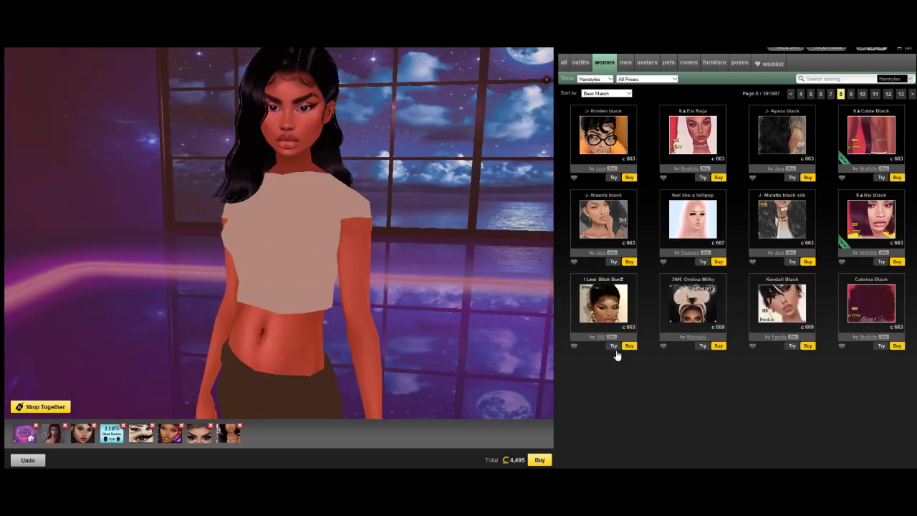
{"action": "left_click", "coordinate": [614, 346]}
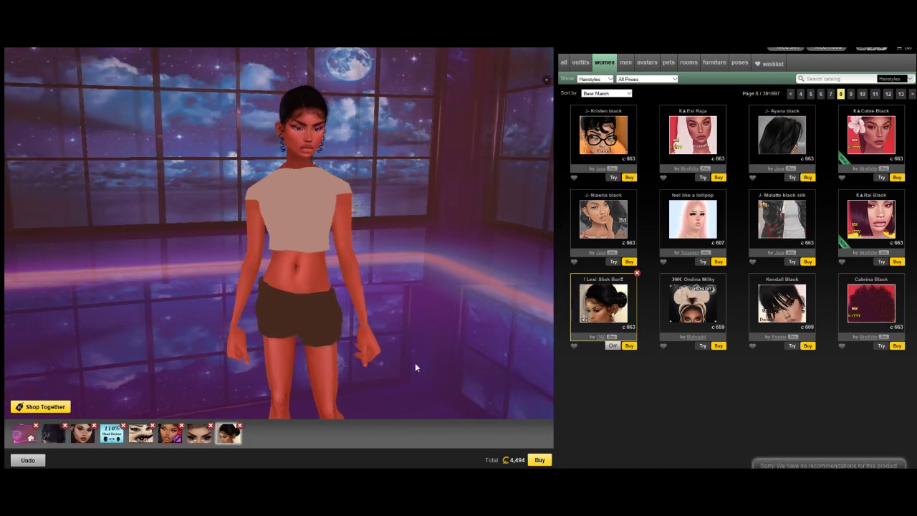
- Try the Cabrina Black curly hairstyle, then Braids Honey from page 9
{"action": "left_click", "coordinate": [881, 346]}
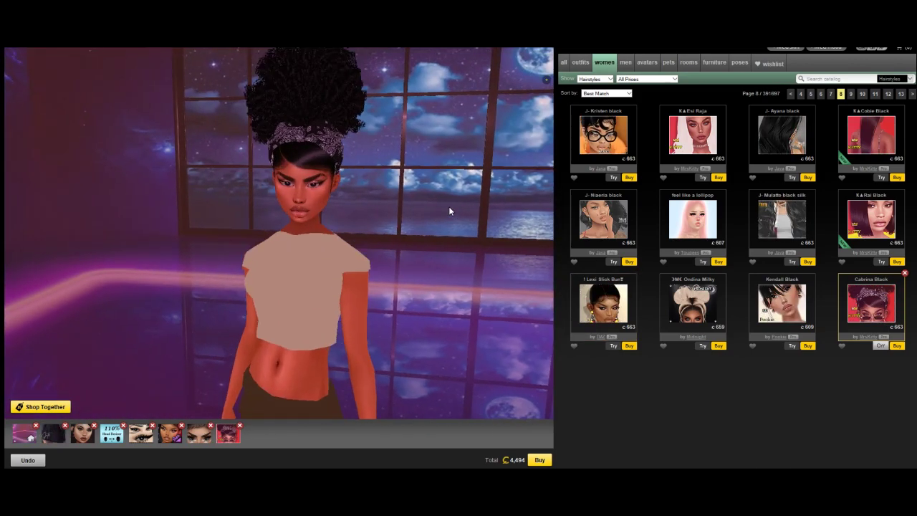
{"action": "left_click", "coordinate": [850, 93]}
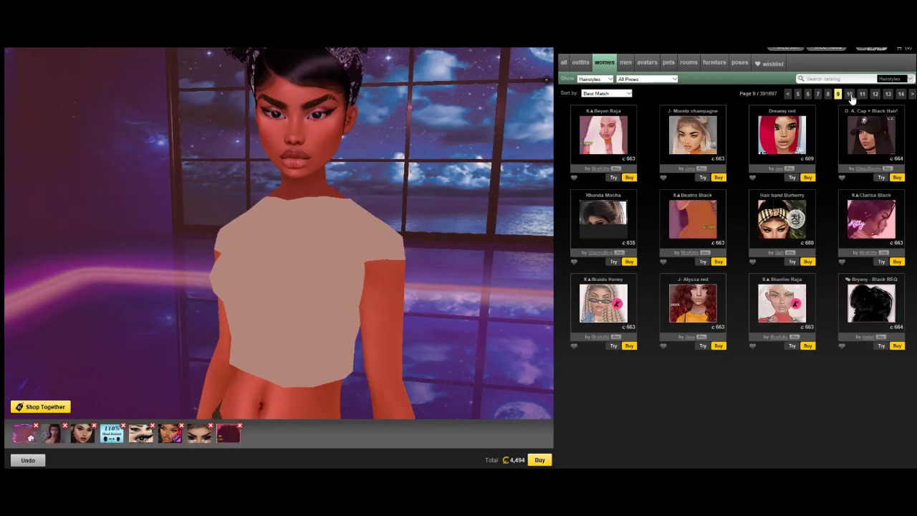
{"action": "left_click", "coordinate": [613, 346]}
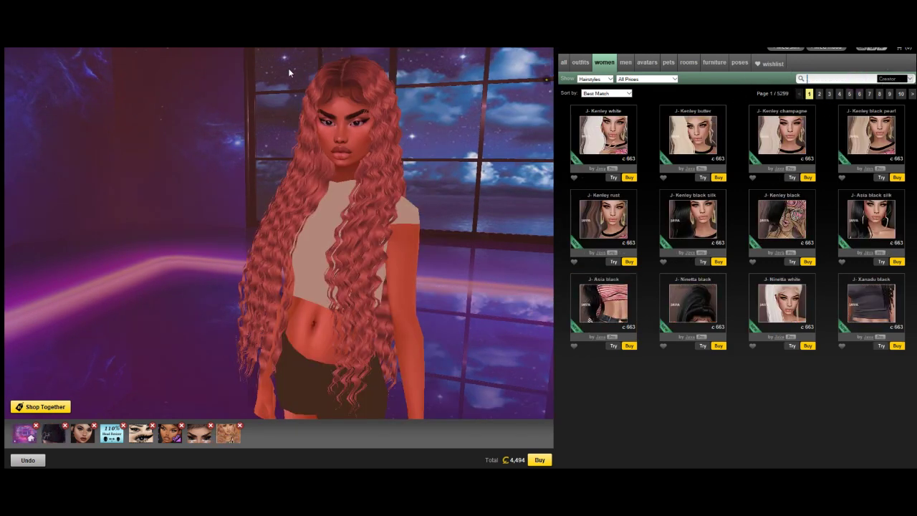
- Clear the creator search and search the Accessories catalog for 'brows'
{"action": "key", "text": "BackSpace"}
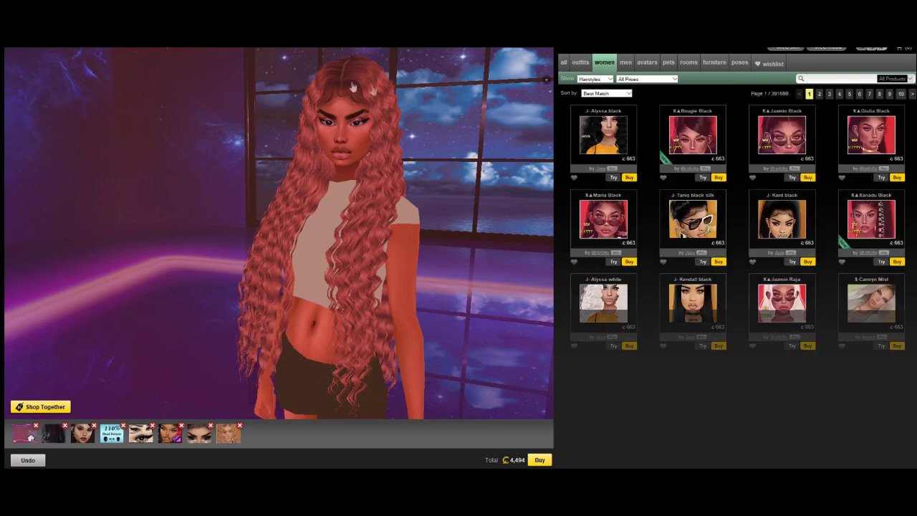
{"action": "left_click", "coordinate": [596, 79]}
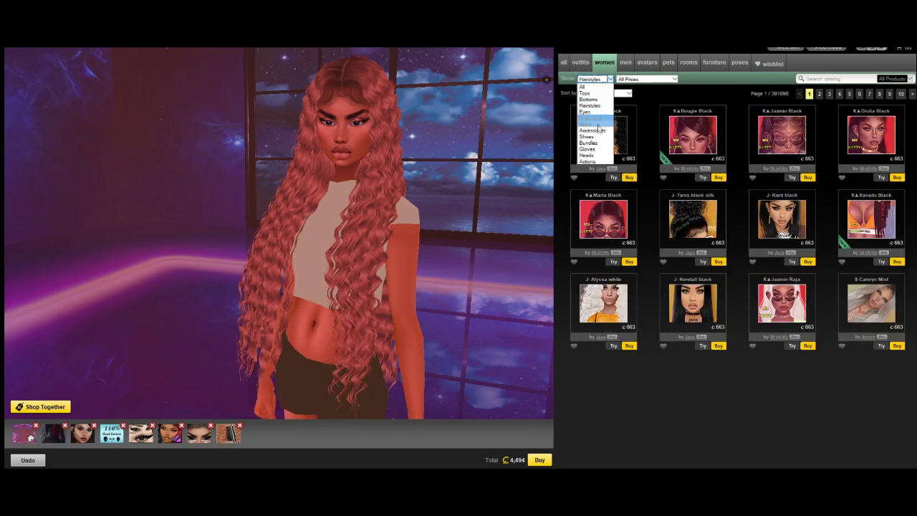
{"action": "left_click", "coordinate": [592, 130]}
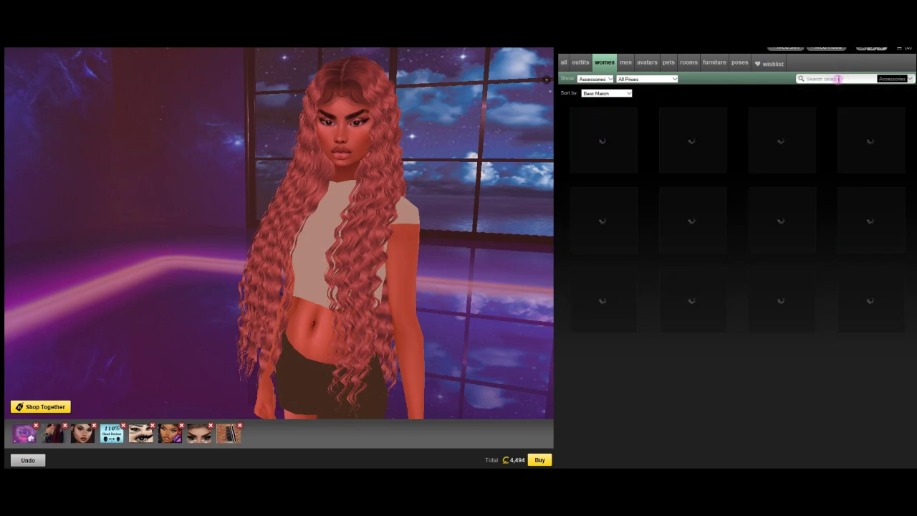
{"action": "left_click", "coordinate": [839, 79]}
{"action": "type", "text": "brows"}
{"action": "key", "text": "Return"}
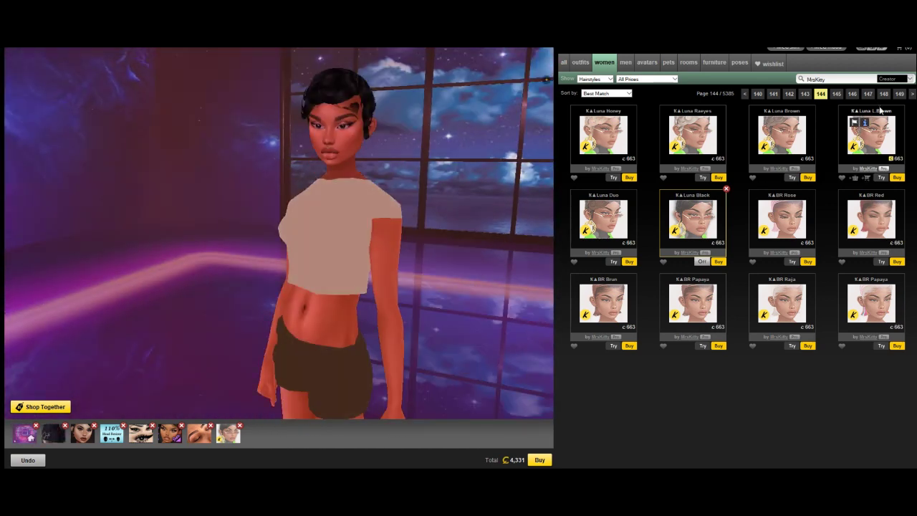
- Page back through the hairstyle results to page 111 and try on the black curly hairstyle
{"action": "left_click", "coordinate": [775, 94]}
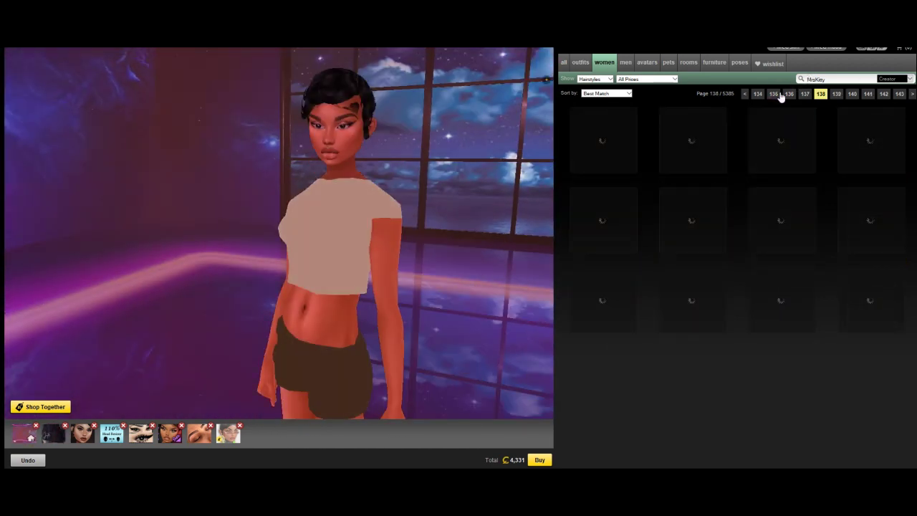
{"action": "left_click", "coordinate": [780, 95]}
{"action": "left_click", "coordinate": [779, 96]}
{"action": "left_click", "coordinate": [780, 95]}
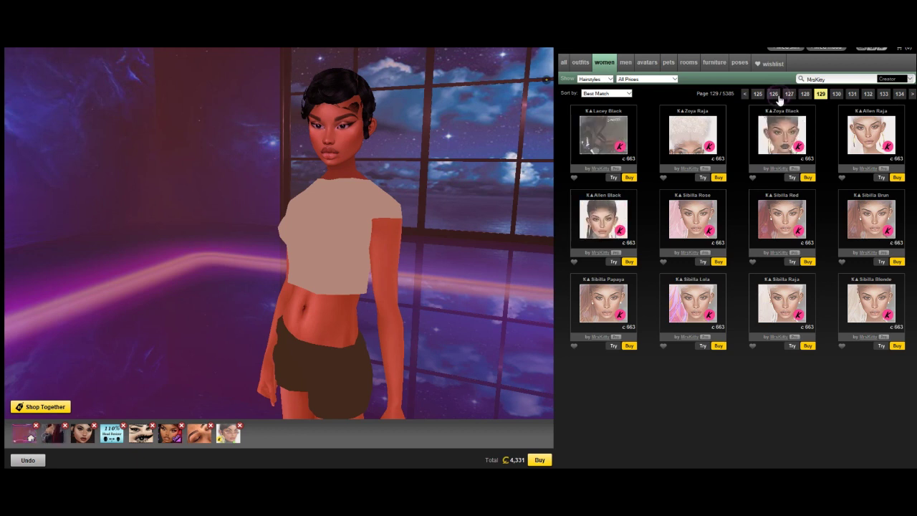
{"action": "left_click", "coordinate": [778, 96]}
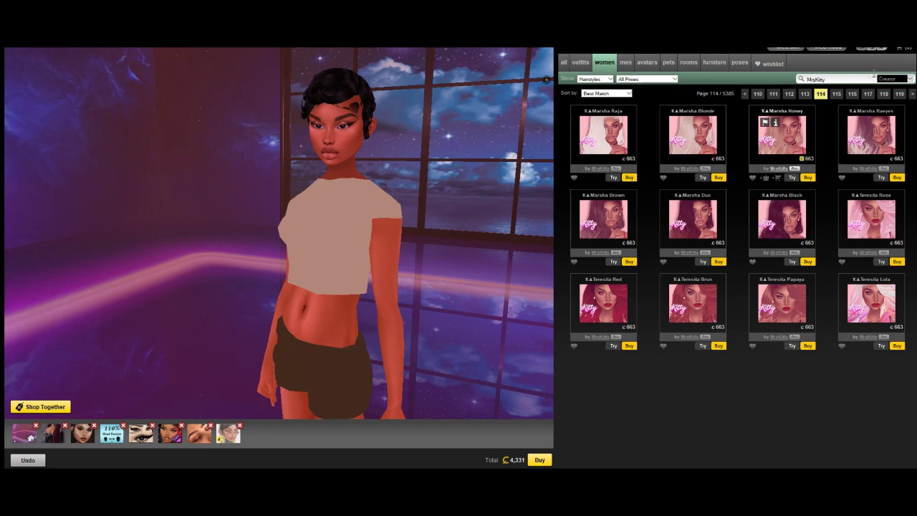
{"action": "left_click", "coordinate": [773, 96]}
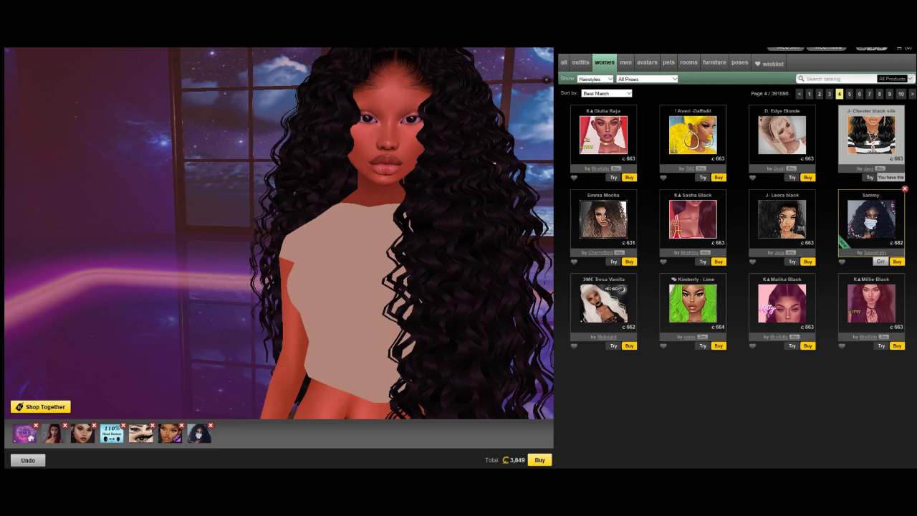
{"action": "left_click", "coordinate": [792, 261]}
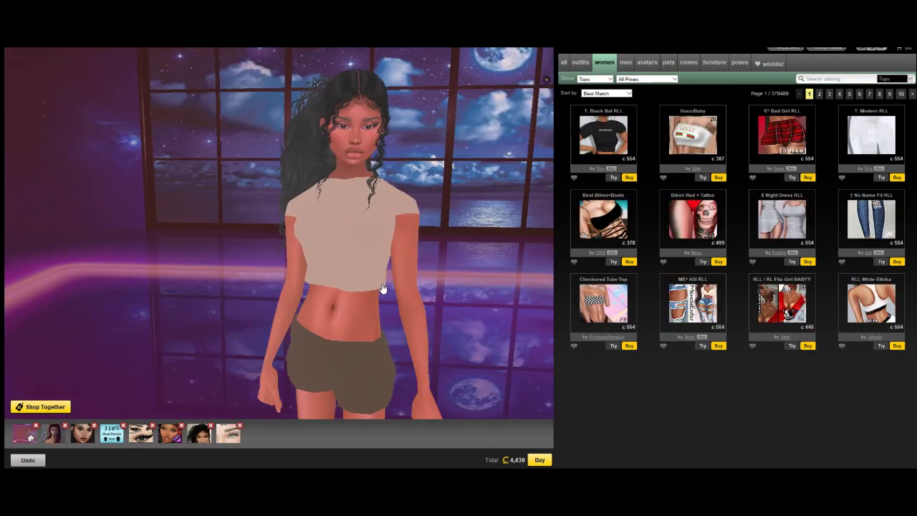
- Check product details for the black curly hair, Babymama skintone and Thick Eyebrows Black
{"action": "scroll", "coordinate": [444, 141], "scroll_direction": "up", "scroll_amount": 3}
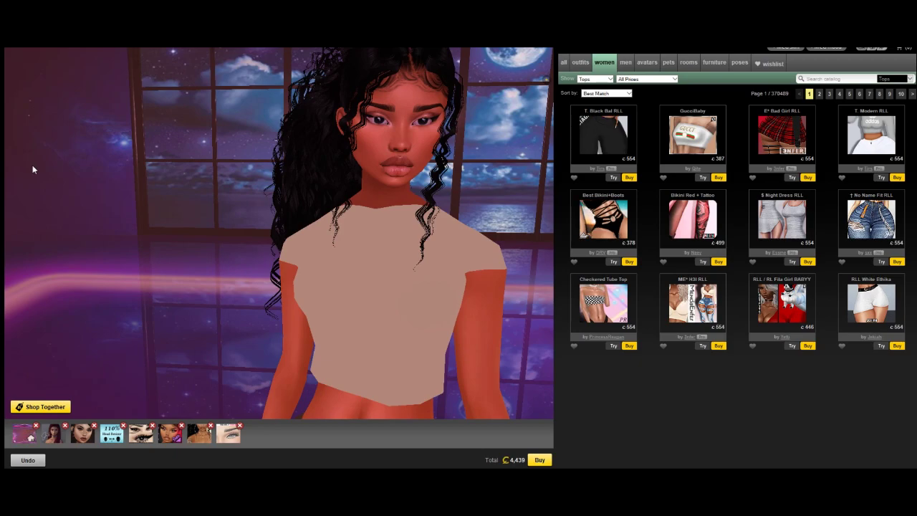
{"action": "mouse_move", "coordinate": [32, 167]}
{"action": "left_mouse_down"}
{"action": "mouse_move", "coordinate": [14, 179]}
{"action": "mouse_move", "coordinate": [92, 183]}
{"action": "mouse_move", "coordinate": [23, 177]}
{"action": "mouse_move", "coordinate": [61, 185]}
{"action": "left_mouse_up"}
{"action": "scroll", "coordinate": [36, 177], "scroll_direction": "up", "scroll_amount": 3}
{"action": "scroll", "coordinate": [36, 176], "scroll_direction": "down", "scroll_amount": 3}
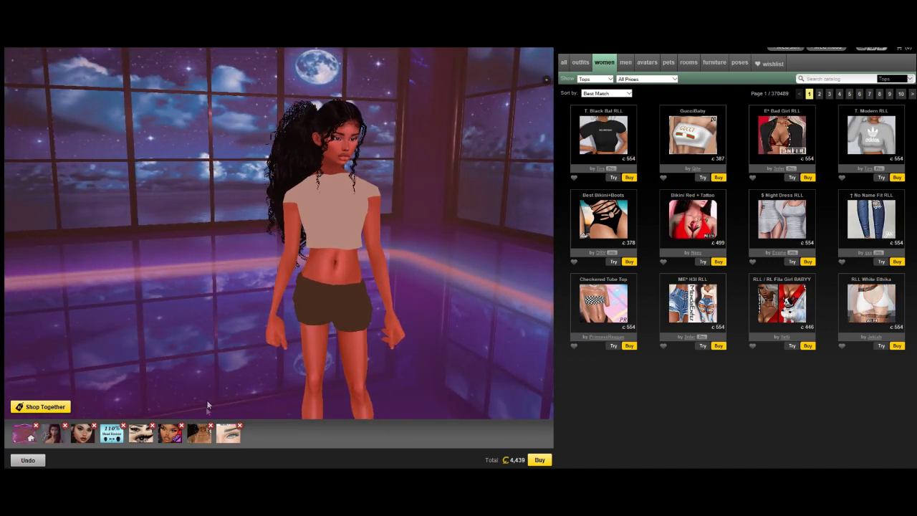
{"action": "left_click", "coordinate": [199, 433]}
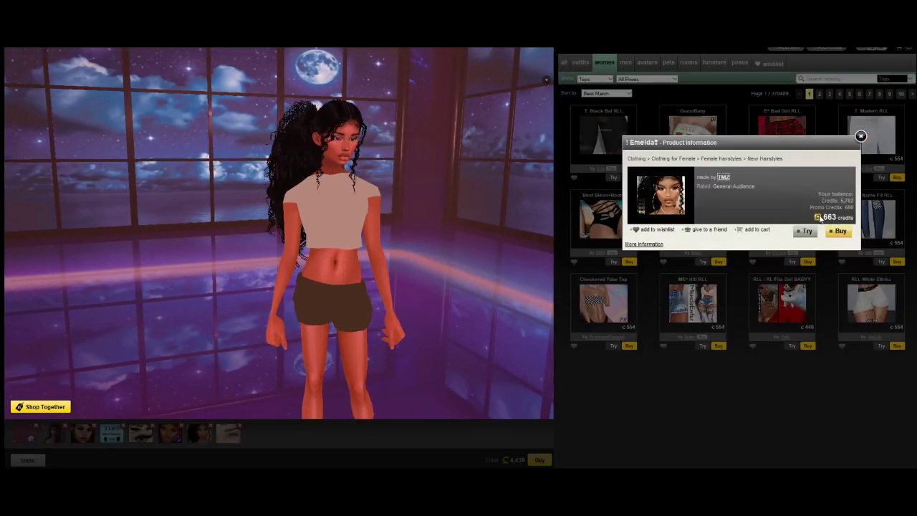
{"action": "left_click", "coordinate": [860, 136]}
{"action": "left_click", "coordinate": [172, 434]}
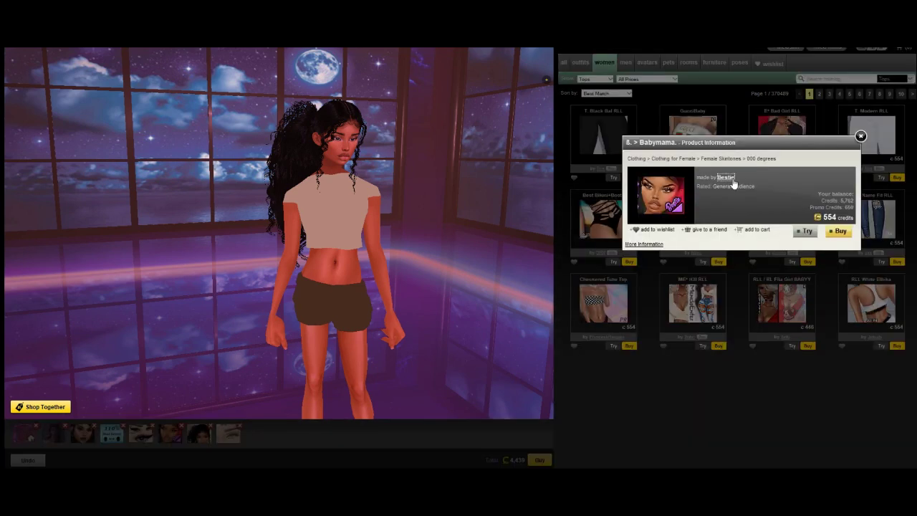
{"action": "left_click", "coordinate": [861, 136]}
{"action": "left_click", "coordinate": [228, 436]}
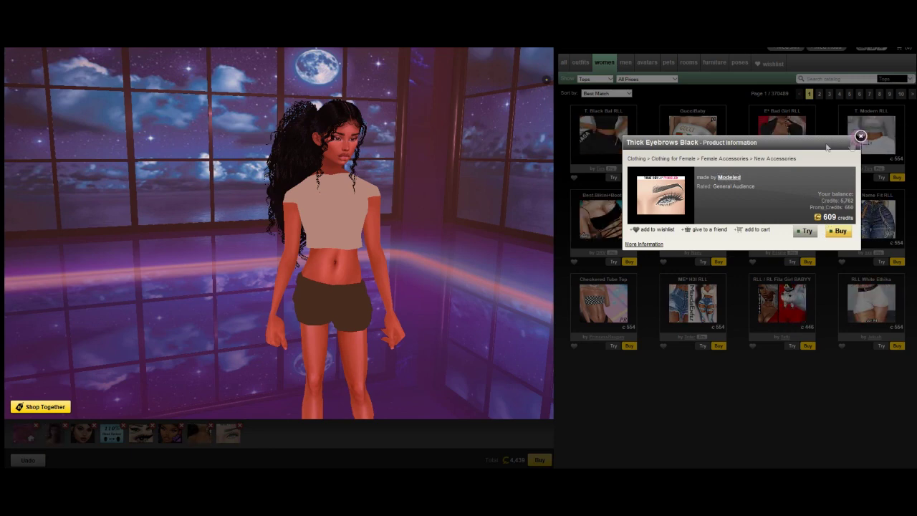
{"action": "left_click", "coordinate": [860, 136]}
- Scroll the view and bring up the catalog category list
{"action": "scroll", "coordinate": [447, 236], "scroll_direction": "up", "scroll_amount": 3}
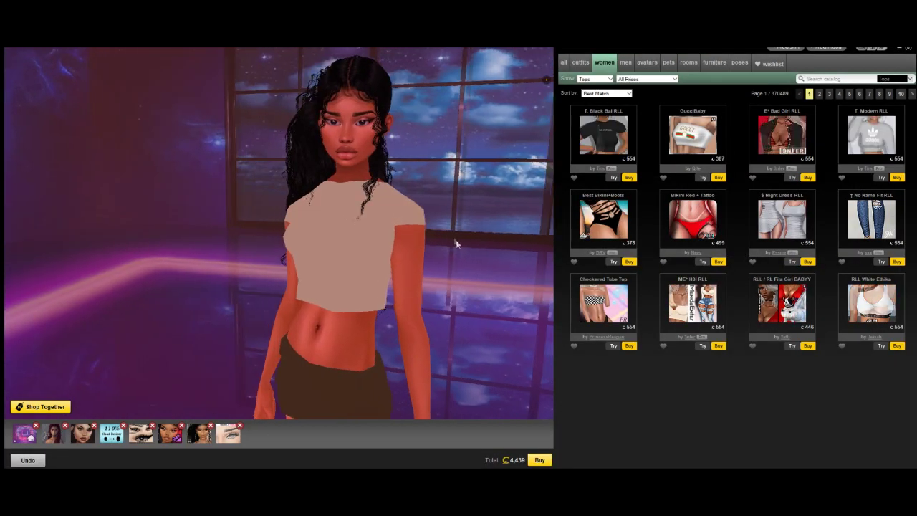
{"action": "scroll", "coordinate": [456, 244], "scroll_direction": "down", "scroll_amount": 3}
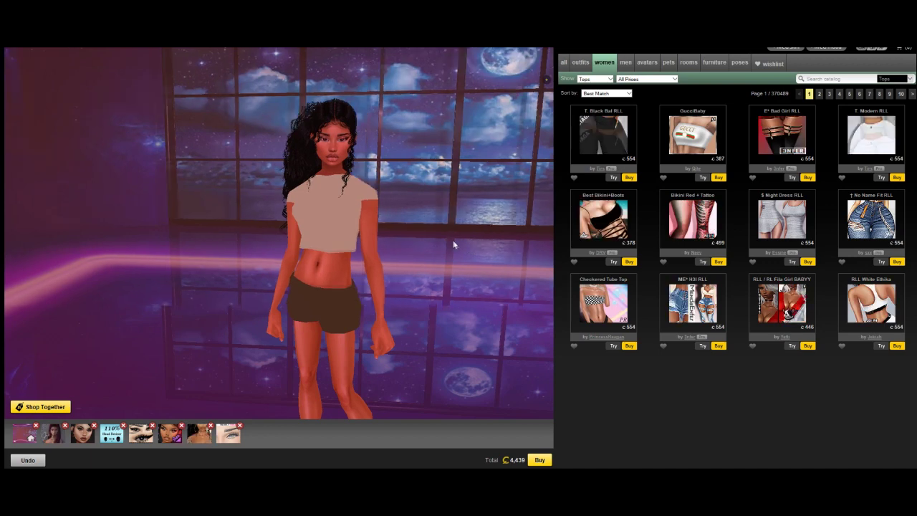
{"action": "scroll", "coordinate": [453, 245], "scroll_direction": "up", "scroll_amount": 2}
{"action": "left_click", "coordinate": [596, 79]}
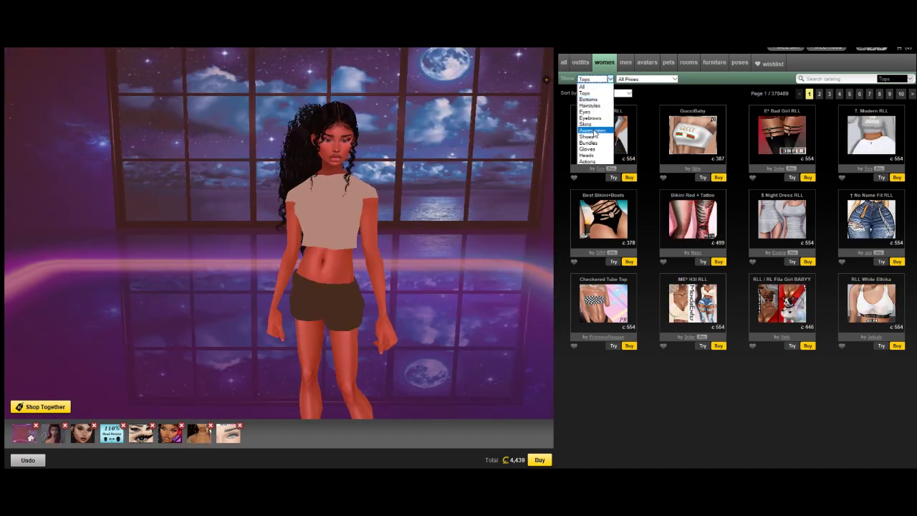
- Show Accessories in the catalog, with the 67.5% Small Hand Resize scaler added to try-ons
{"action": "left_click", "coordinate": [591, 127]}
{"action": "scroll", "coordinate": [426, 158], "scroll_direction": "up", "scroll_amount": 3}
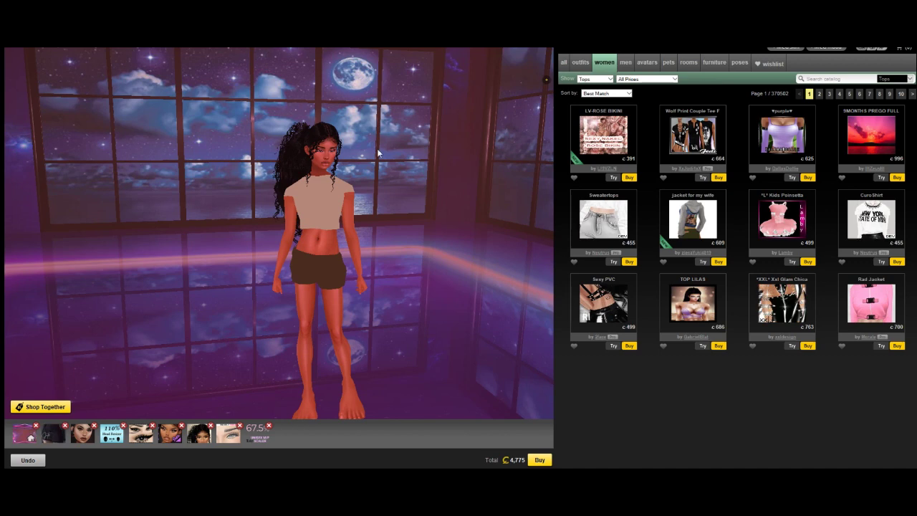
{"action": "scroll", "coordinate": [430, 134], "scroll_direction": "up", "scroll_amount": 5}
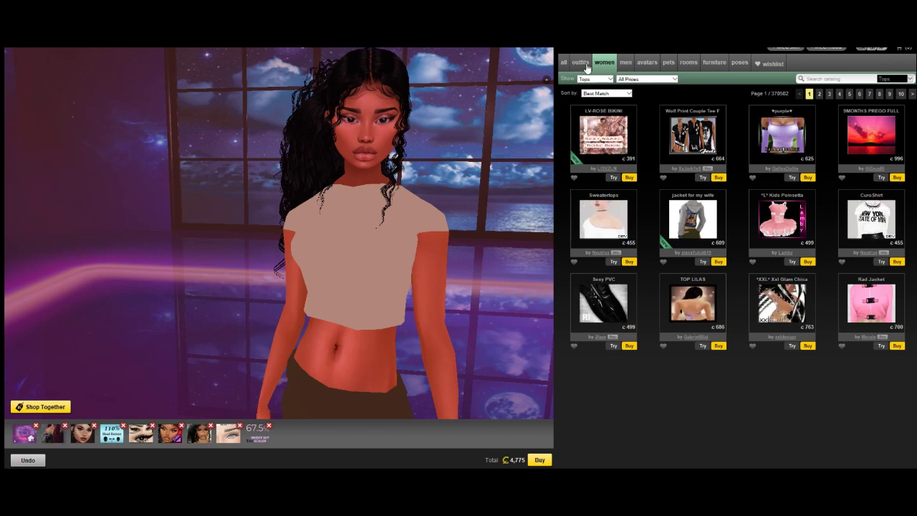
{"action": "left_click", "coordinate": [604, 79]}
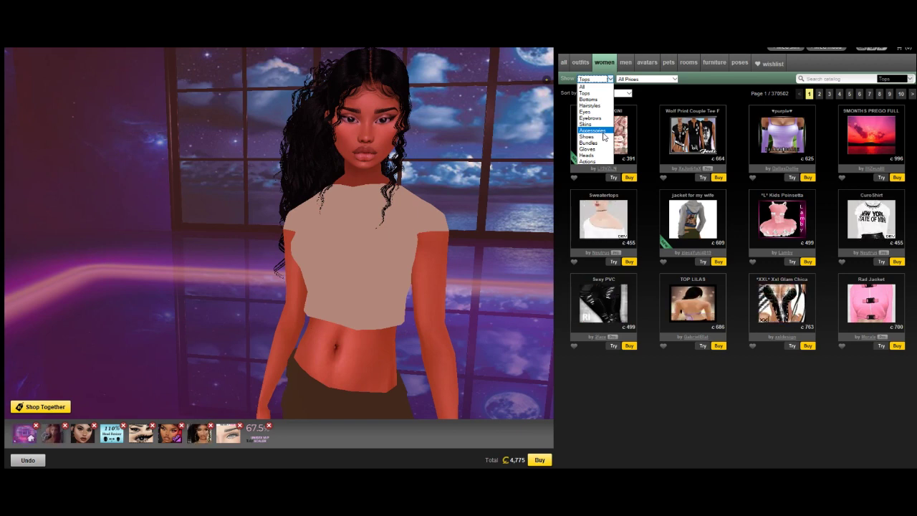
- Browse Skins, then all categories on pages 4 and 5, and switch the catalog to Tops
{"action": "left_click", "coordinate": [604, 124]}
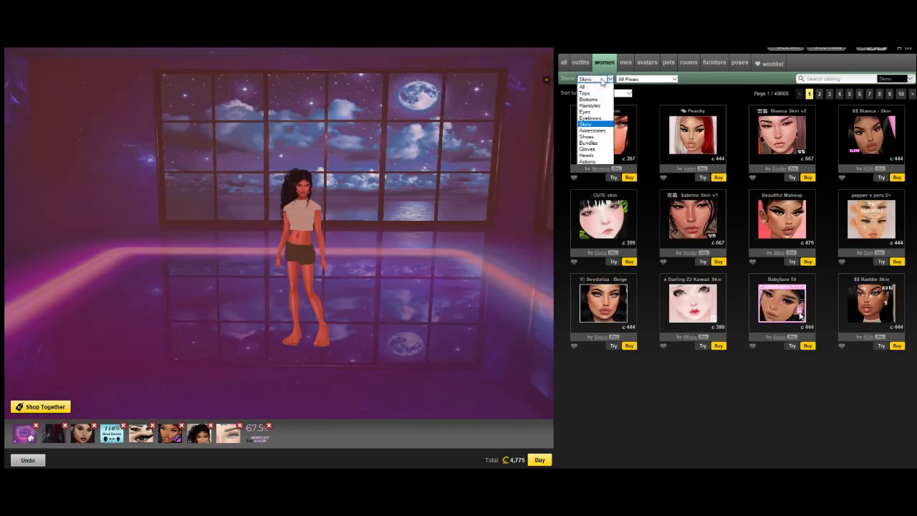
{"action": "left_click", "coordinate": [602, 86]}
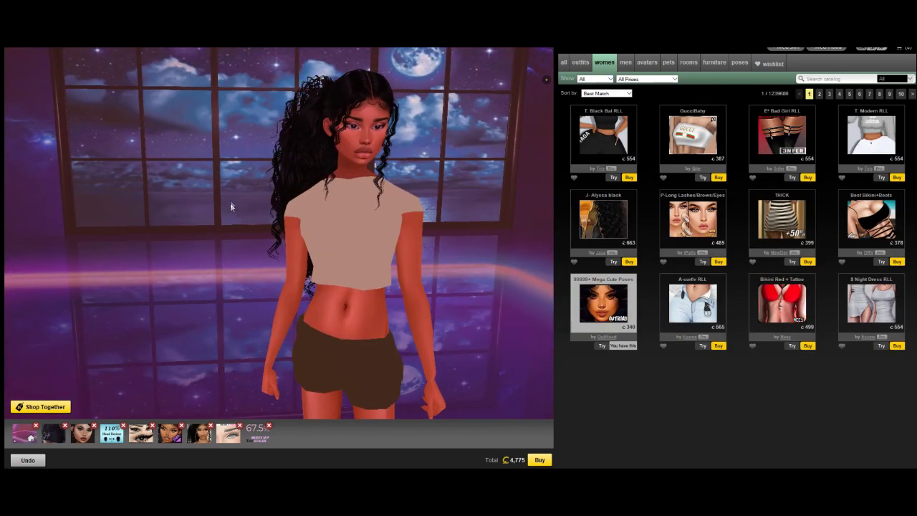
{"action": "left_click", "coordinate": [839, 94]}
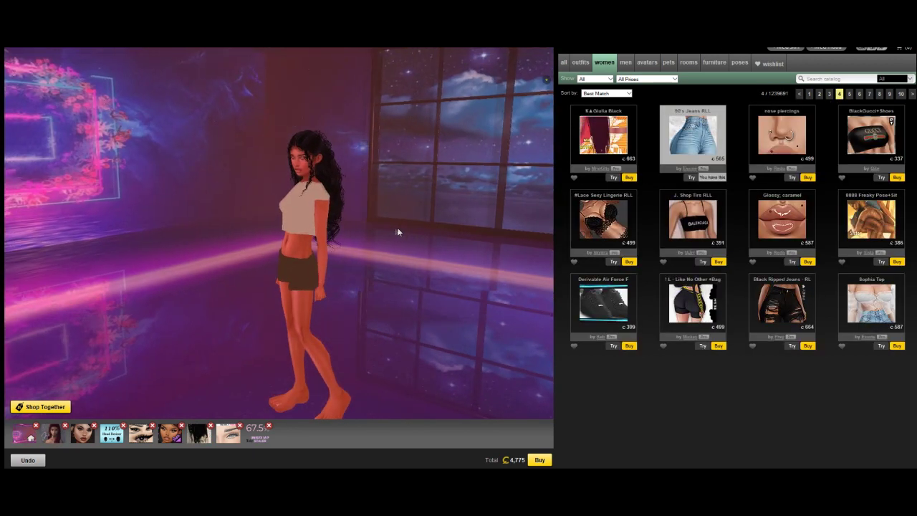
{"action": "left_click", "coordinate": [848, 95]}
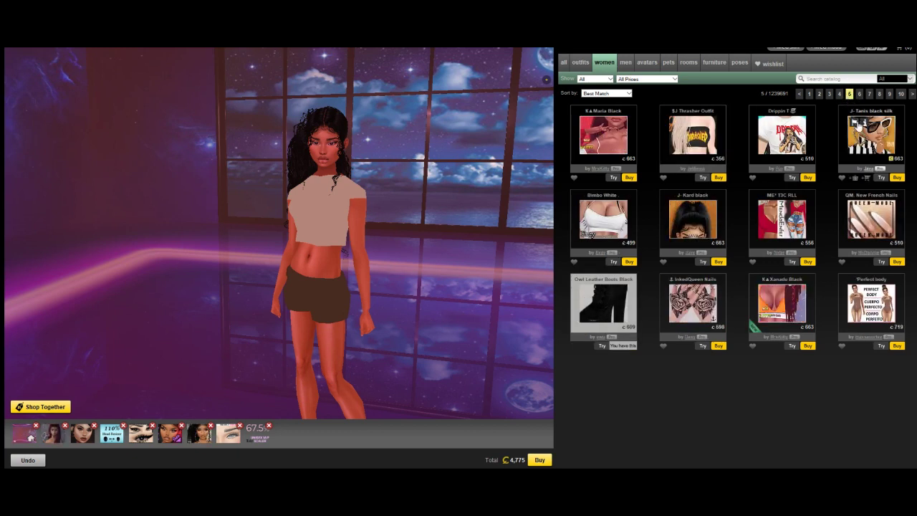
{"action": "left_click", "coordinate": [596, 79]}
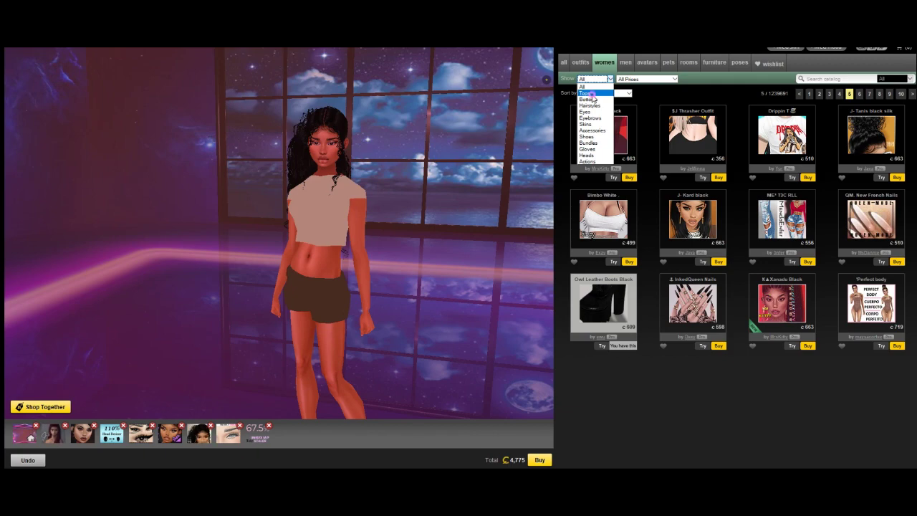
{"action": "left_click", "coordinate": [592, 154]}
{"action": "mouse_move", "coordinate": [394, 95]}
{"action": "left_mouse_down"}
{"action": "mouse_move", "coordinate": [303, 113]}
{"action": "mouse_move", "coordinate": [358, 93]}
{"action": "mouse_move", "coordinate": [309, 105]}
{"action": "mouse_move", "coordinate": [352, 90]}
{"action": "mouse_move", "coordinate": [295, 98]}
{"action": "left_mouse_up"}
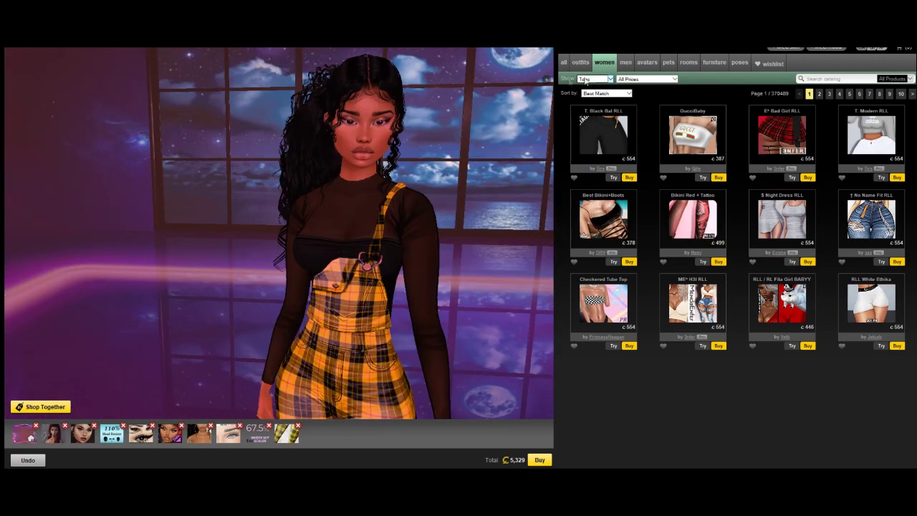
- Browse Shoes with the Jordans on, zoom in on the face, then switch the catalog to Accessories
{"action": "left_click", "coordinate": [596, 79]}
{"action": "left_click", "coordinate": [592, 137]}
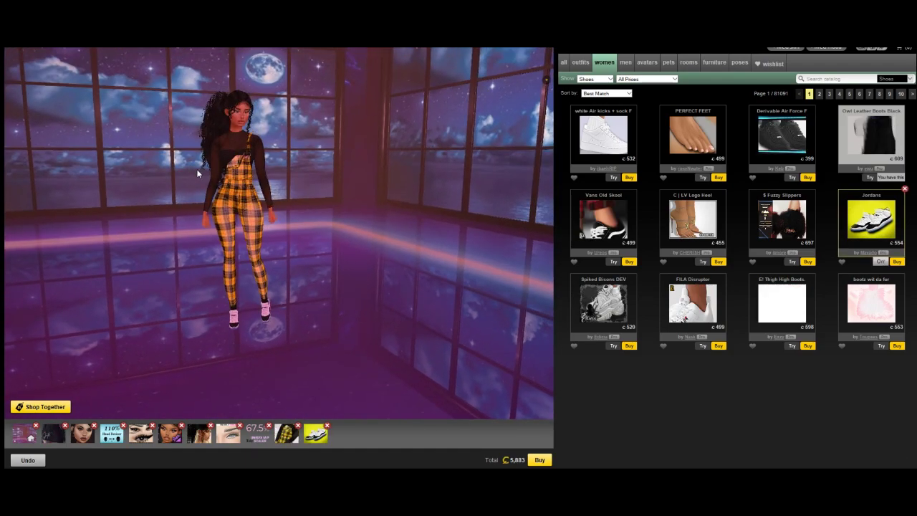
{"action": "left_click", "coordinate": [289, 213]}
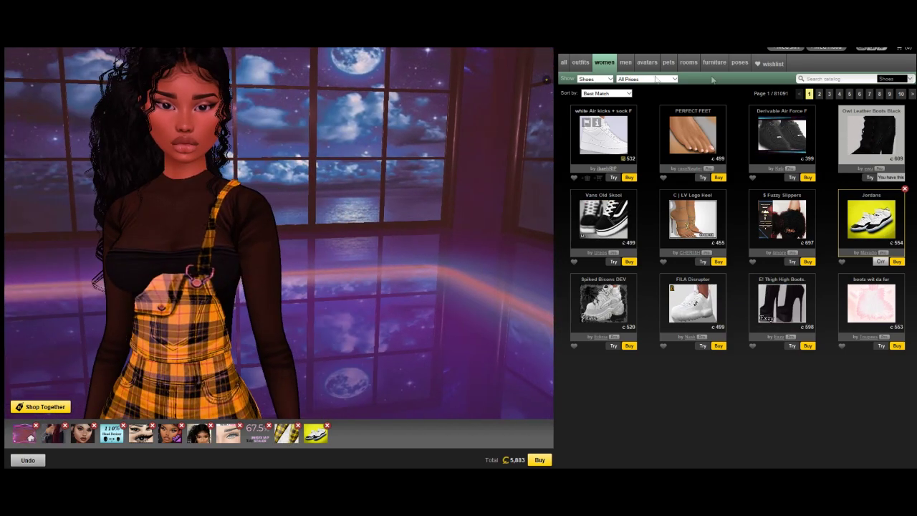
{"action": "left_click", "coordinate": [600, 79]}
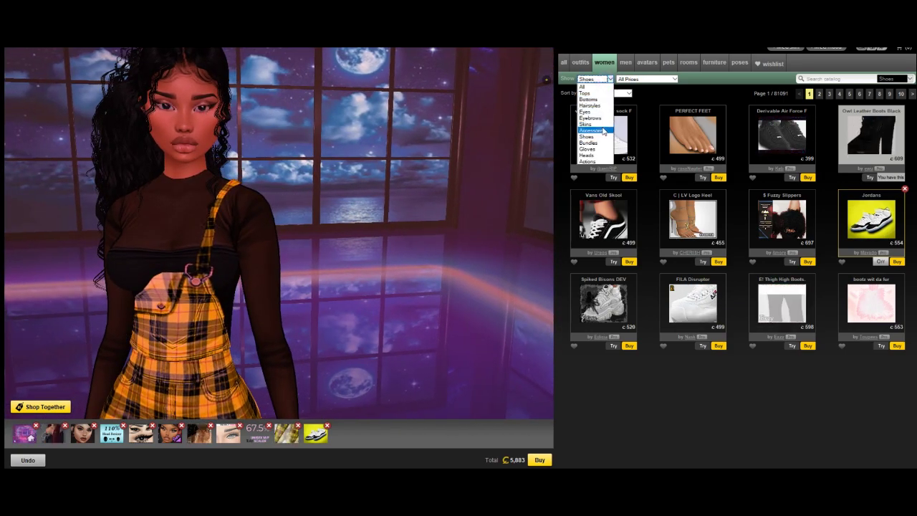
{"action": "left_click", "coordinate": [602, 130]}
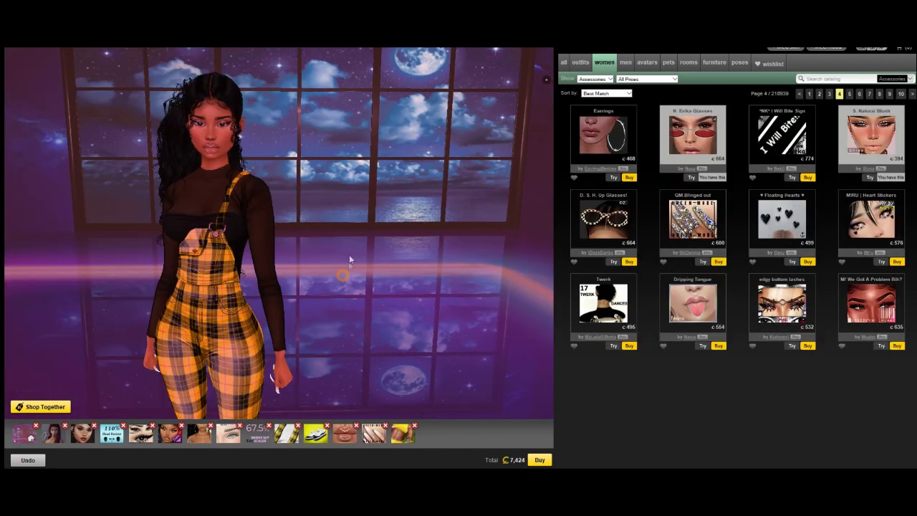
- Try on the red N. Erika Glasses and orbit around the avatar to view them
{"action": "scroll", "coordinate": [349, 253], "scroll_direction": "up", "scroll_amount": 3}
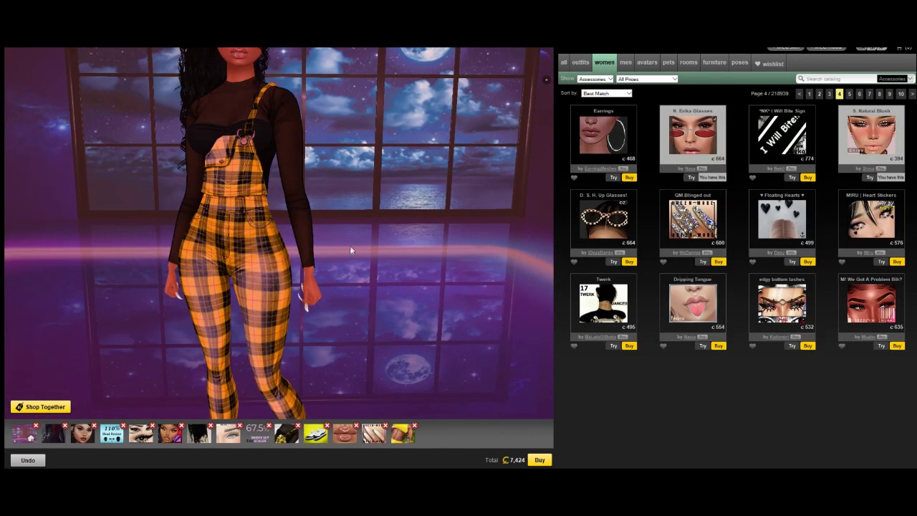
{"action": "scroll", "coordinate": [355, 233], "scroll_direction": "down", "scroll_amount": 3}
{"action": "left_click", "coordinate": [691, 176]}
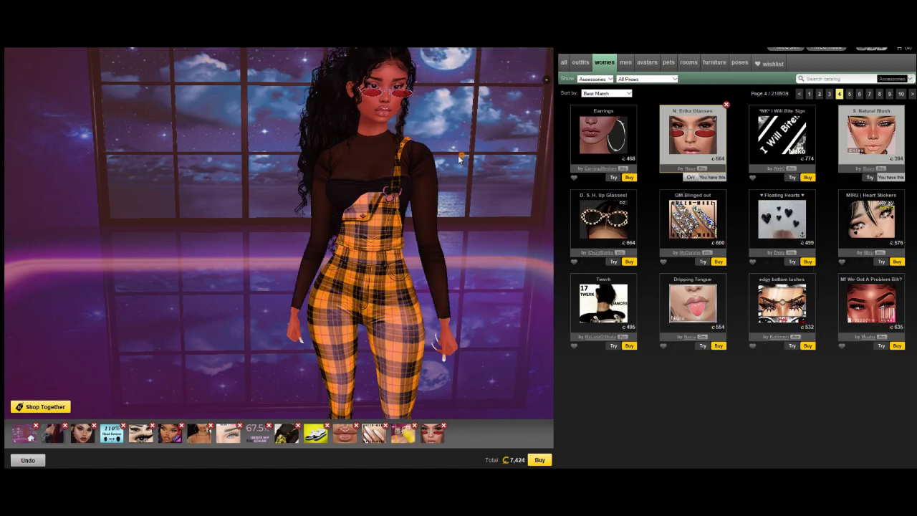
{"action": "left_click_drag", "start_coordinate": [440, 176], "coordinate": [423, 165]}
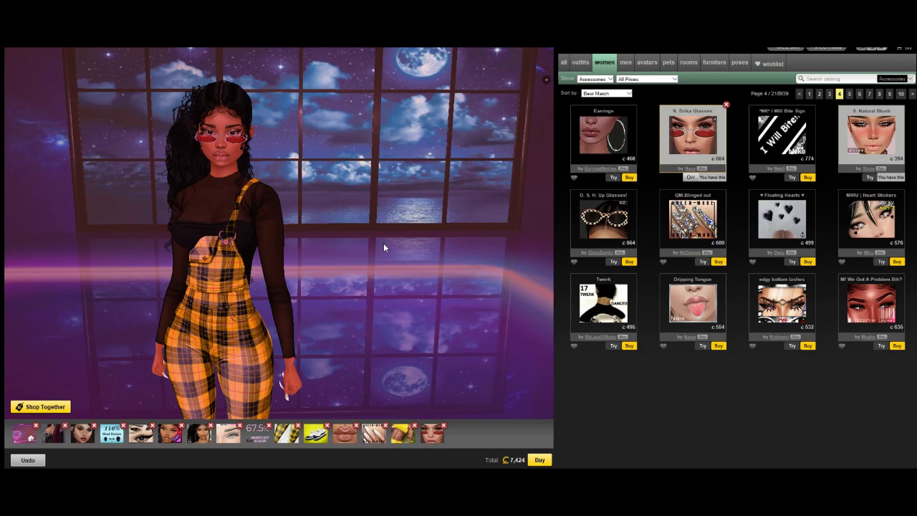
{"action": "scroll", "coordinate": [384, 242], "scroll_direction": "up", "scroll_amount": 5}
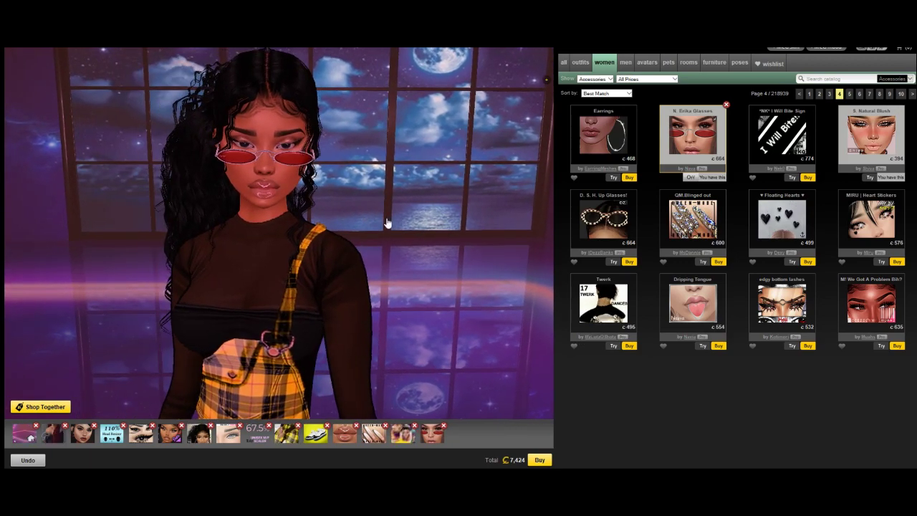
{"action": "scroll", "coordinate": [386, 216], "scroll_direction": "down", "scroll_amount": 5}
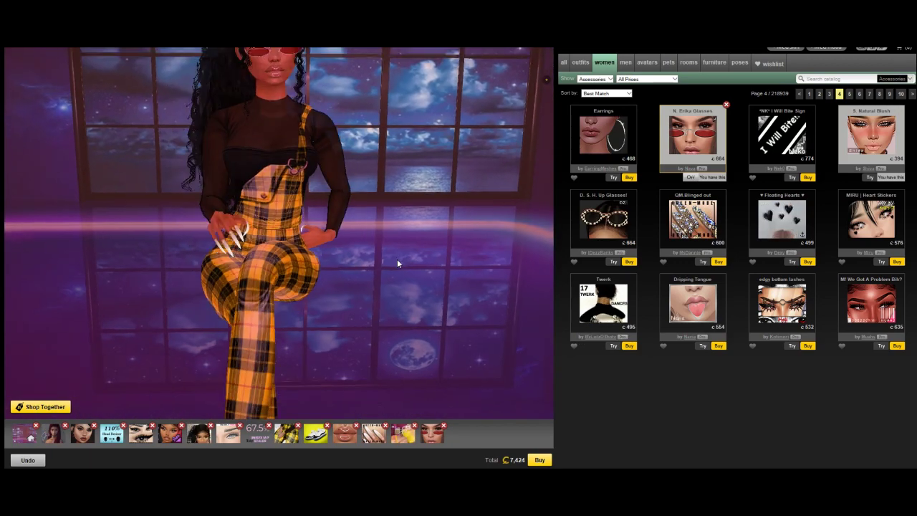
- Put the avatar in a seated hand-to-face pose and reopen its pose menu
{"action": "left_click", "coordinate": [304, 206]}
{"action": "left_click", "coordinate": [353, 309]}
{"action": "scroll", "coordinate": [376, 245], "scroll_direction": "down", "scroll_amount": 3}
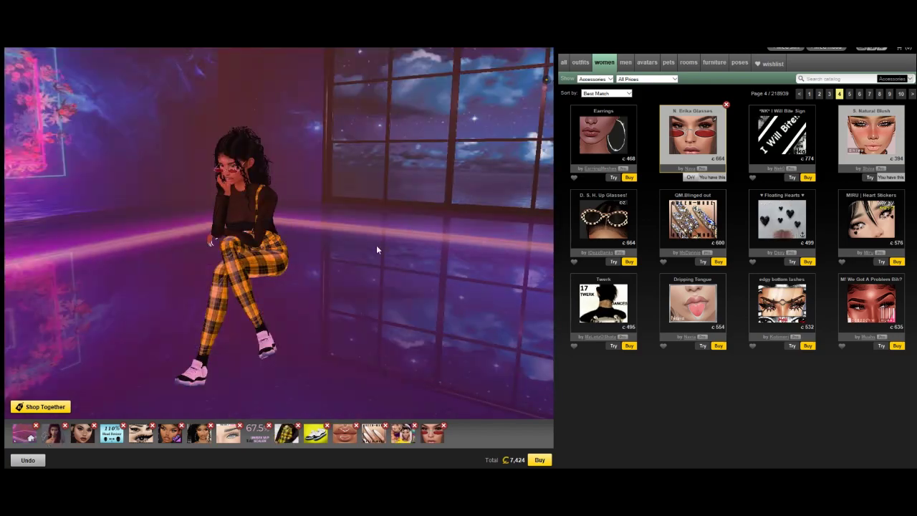
{"action": "mouse_move", "coordinate": [376, 245]}
{"action": "left_mouse_down"}
{"action": "mouse_move", "coordinate": [270, 264]}
{"action": "mouse_move", "coordinate": [419, 258]}
{"action": "mouse_move", "coordinate": [253, 253]}
{"action": "mouse_move", "coordinate": [332, 250]}
{"action": "mouse_move", "coordinate": [280, 213]}
{"action": "left_mouse_up"}
{"action": "scroll", "coordinate": [331, 250], "scroll_direction": "up", "scroll_amount": 3}
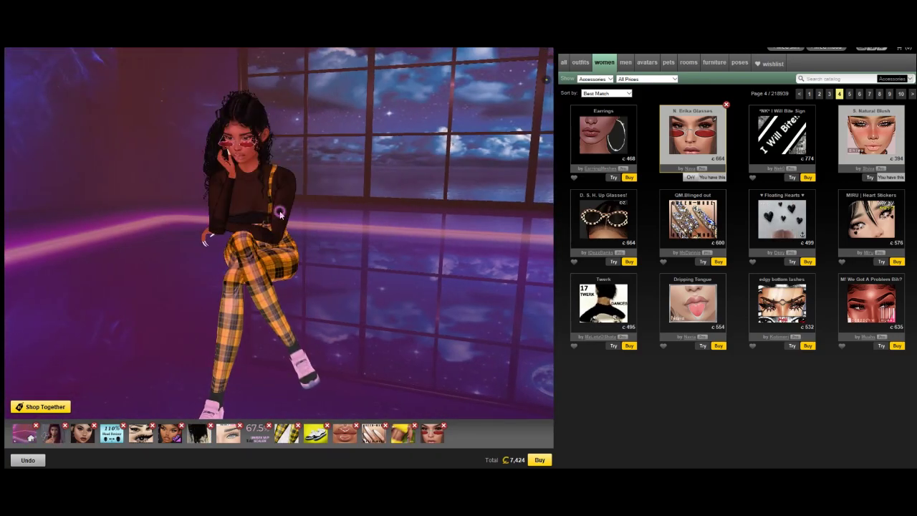
{"action": "left_click", "coordinate": [280, 213]}
{"action": "left_click_drag", "start_coordinate": [339, 228], "coordinate": [456, 145]}
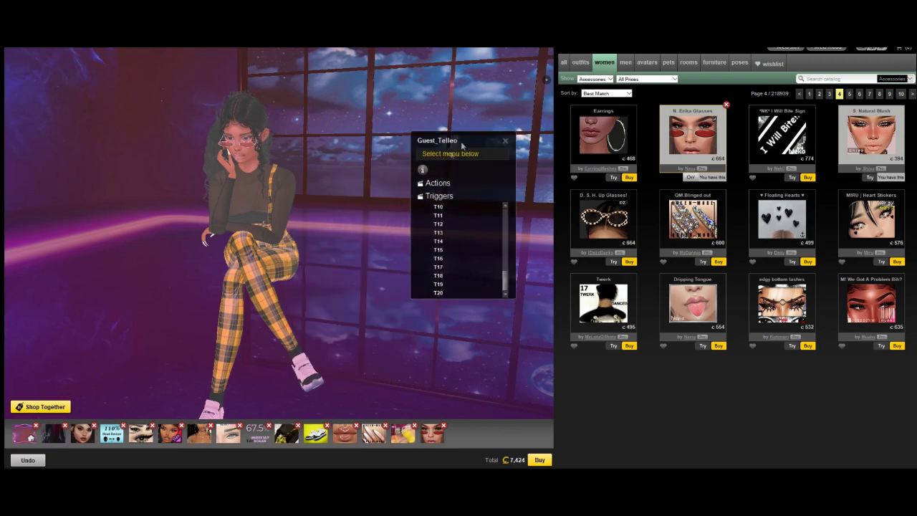
- Play a different pose trigger, close the pose menu, and list the glasses creator's other products
{"action": "left_click", "coordinate": [438, 245]}
{"action": "scroll", "coordinate": [442, 235], "scroll_direction": "up", "scroll_amount": 3}
{"action": "scroll", "coordinate": [437, 236], "scroll_direction": "up", "scroll_amount": 5}
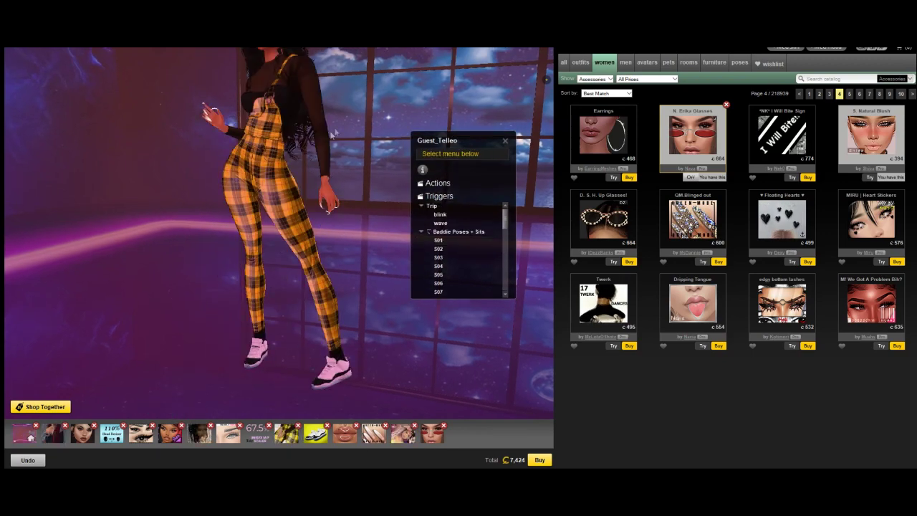
{"action": "left_click", "coordinate": [381, 122]}
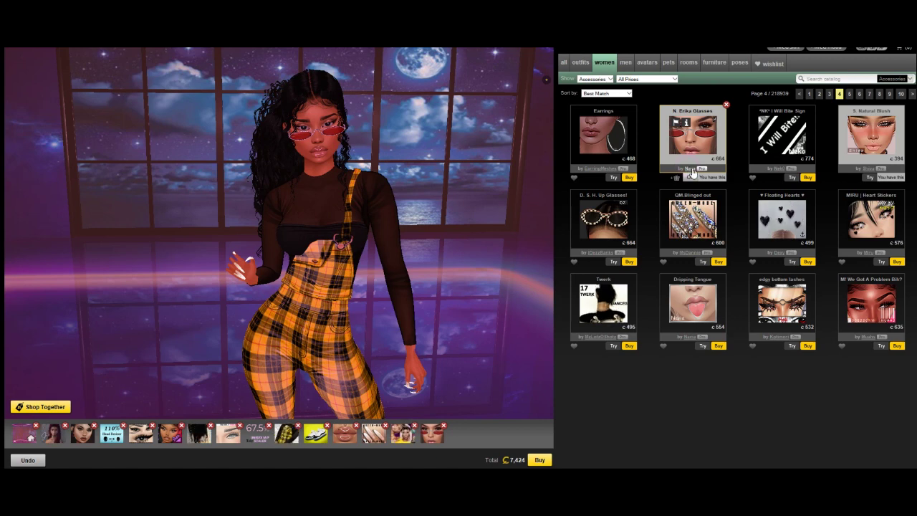
{"action": "left_click", "coordinate": [691, 169]}
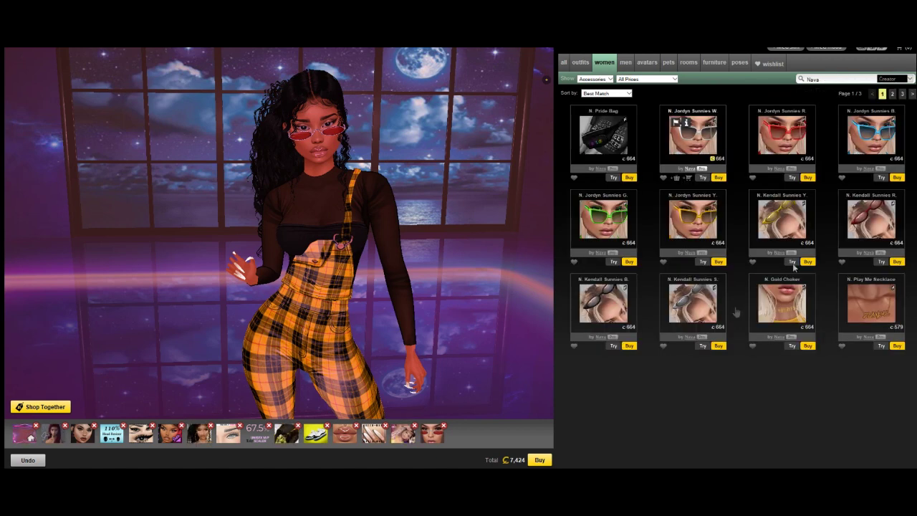
- Page through the creator's products, return to all products, and try on Selfie Shades Black
{"action": "left_click", "coordinate": [892, 93]}
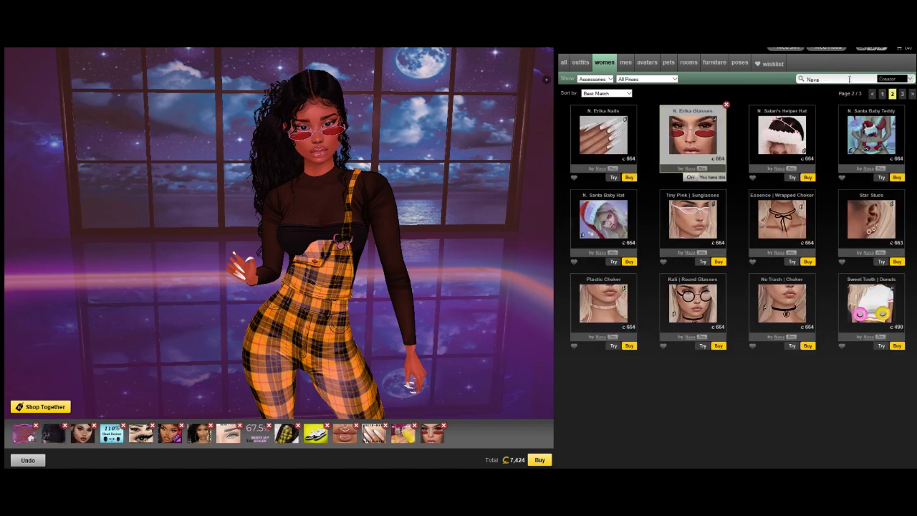
{"action": "key", "text": "BackSpace"}
{"action": "key", "text": "Return"}
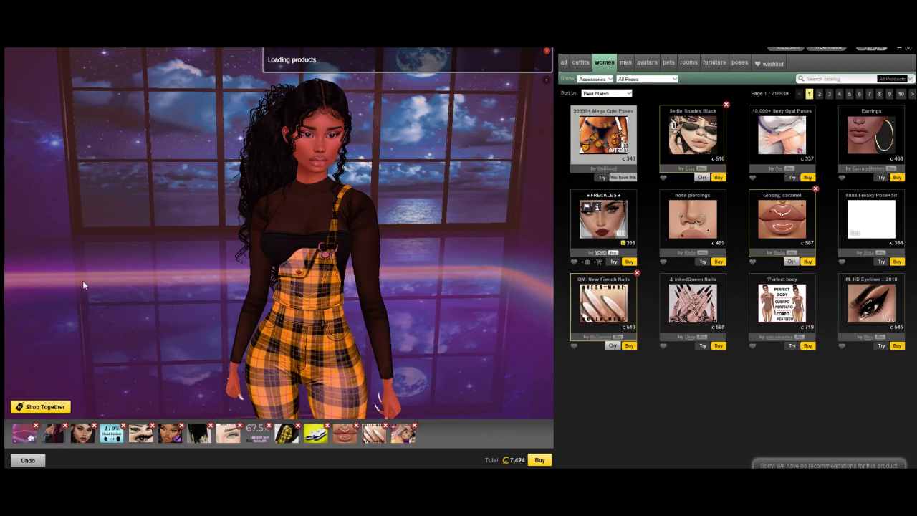
{"action": "left_click", "coordinate": [322, 215]}
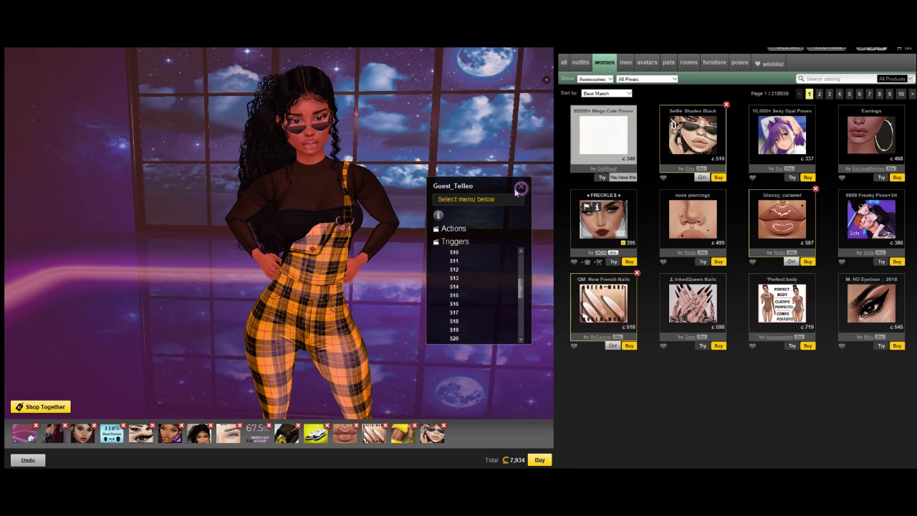
{"action": "left_click", "coordinate": [520, 188]}
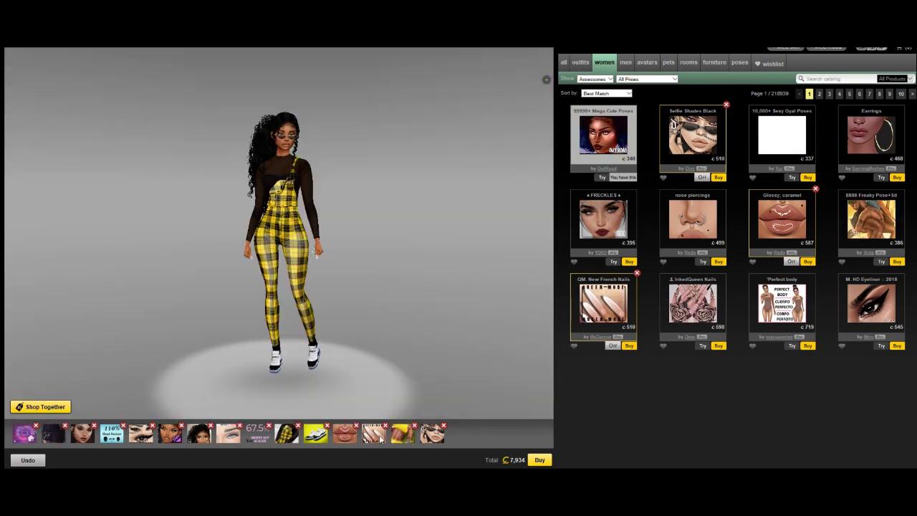
- Put the avatar in a bent-over pose, then switch to another pose
{"action": "scroll", "coordinate": [354, 279], "scroll_direction": "up", "scroll_amount": 5}
{"action": "scroll", "coordinate": [381, 292], "scroll_direction": "up", "scroll_amount": 3}
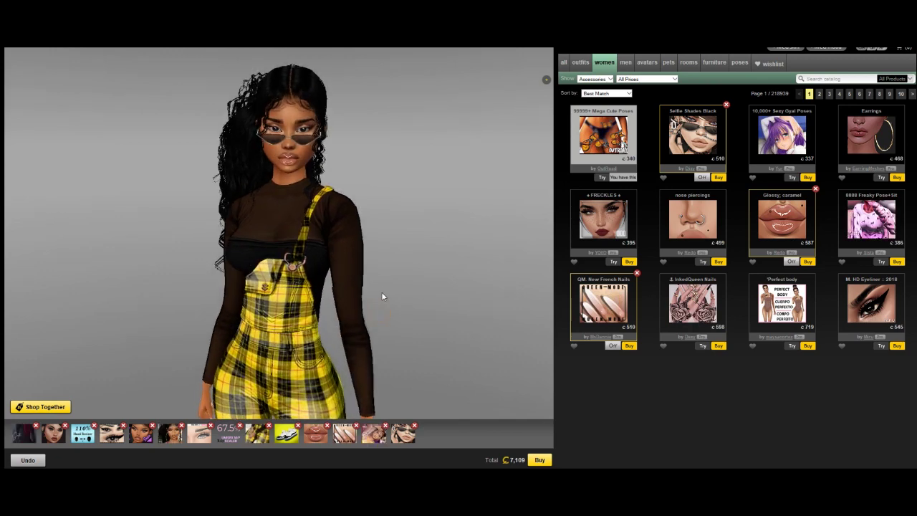
{"action": "left_click", "coordinate": [312, 247]}
{"action": "left_click", "coordinate": [348, 362]}
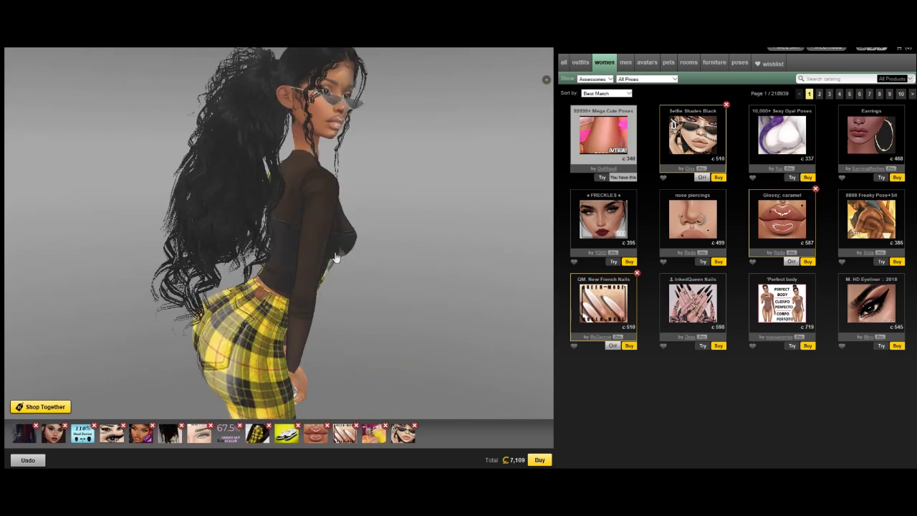
{"action": "left_click", "coordinate": [338, 239]}
{"action": "left_click", "coordinate": [385, 329]}
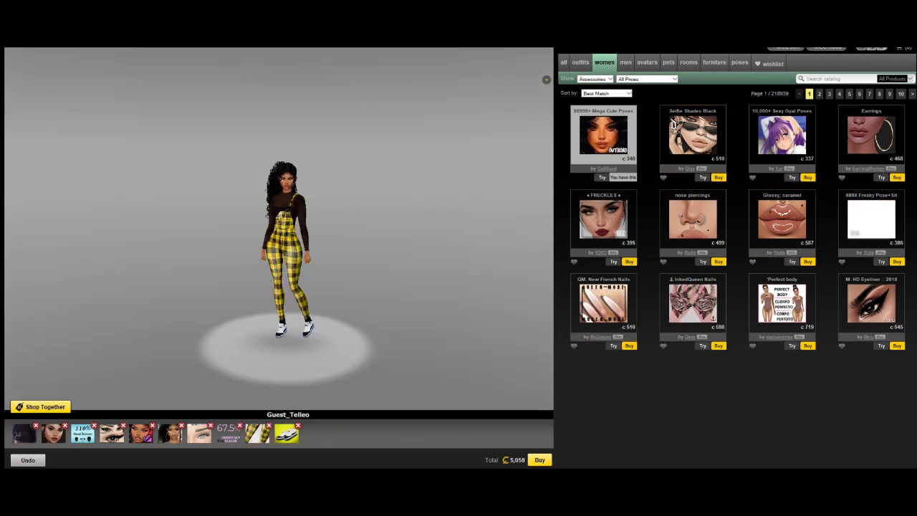
- Remove the Jordans and Love Yellow Outfit RL from the Buy Now checkout, leaving 8 items
{"action": "scroll", "coordinate": [686, 133], "scroll_direction": "down", "scroll_amount": 5}
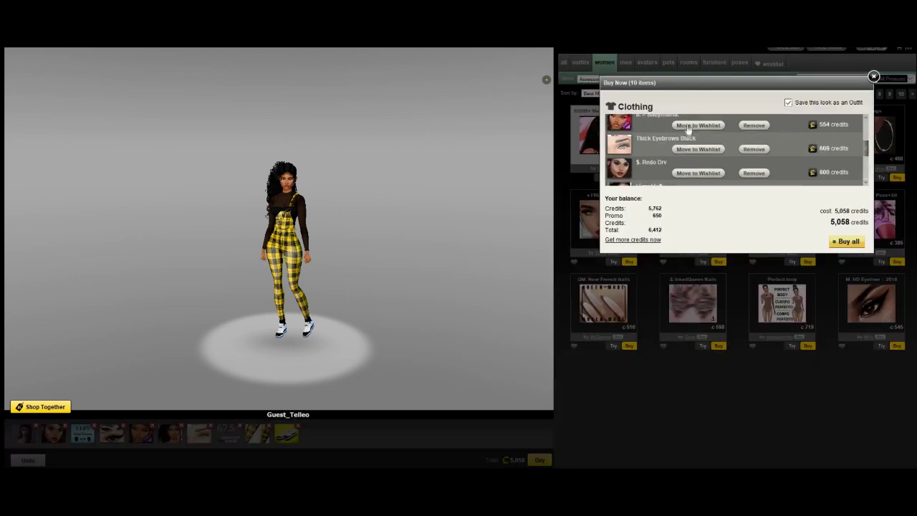
{"action": "scroll", "coordinate": [409, 247], "scroll_direction": "up", "scroll_amount": 5}
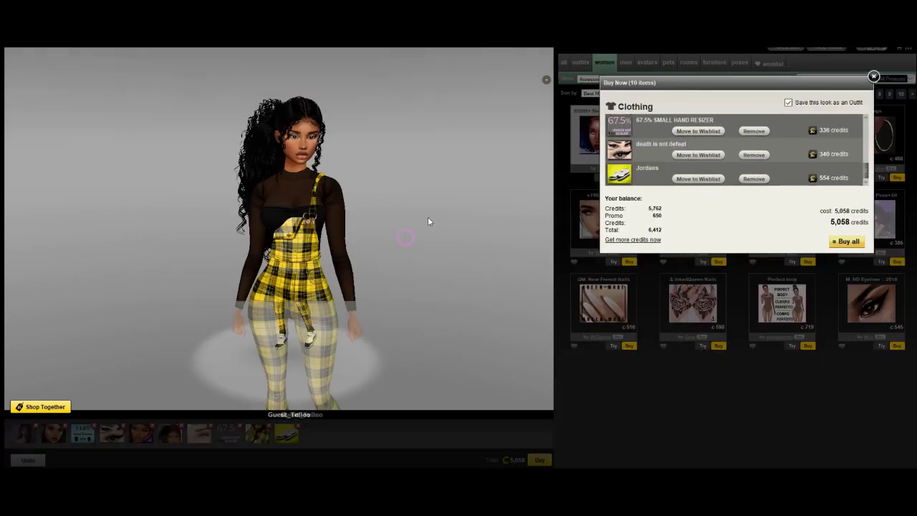
{"action": "scroll", "coordinate": [419, 225], "scroll_direction": "down", "scroll_amount": 6}
{"action": "scroll", "coordinate": [414, 239], "scroll_direction": "up", "scroll_amount": 4}
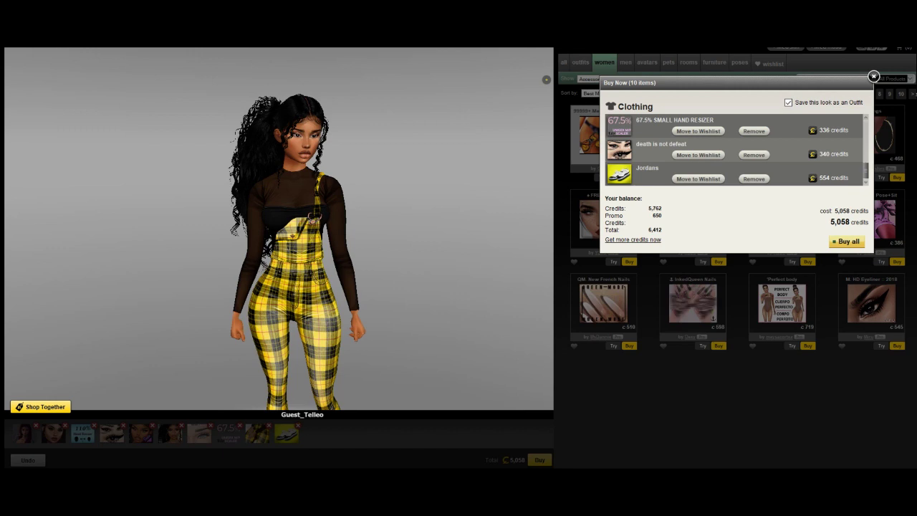
{"action": "left_click", "coordinate": [756, 179]}
{"action": "scroll", "coordinate": [744, 166], "scroll_direction": "up", "scroll_amount": 6}
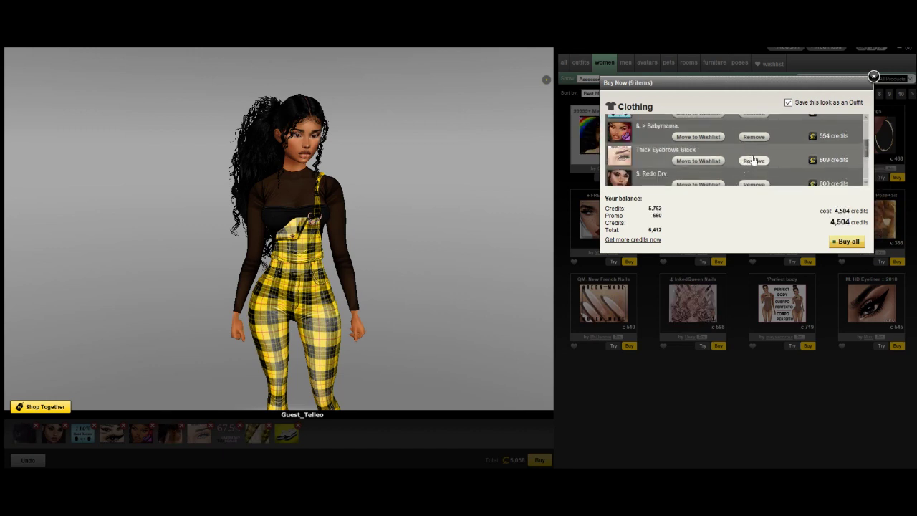
{"action": "left_click", "coordinate": [755, 131]}
{"action": "scroll", "coordinate": [769, 151], "scroll_direction": "down", "scroll_amount": 3}
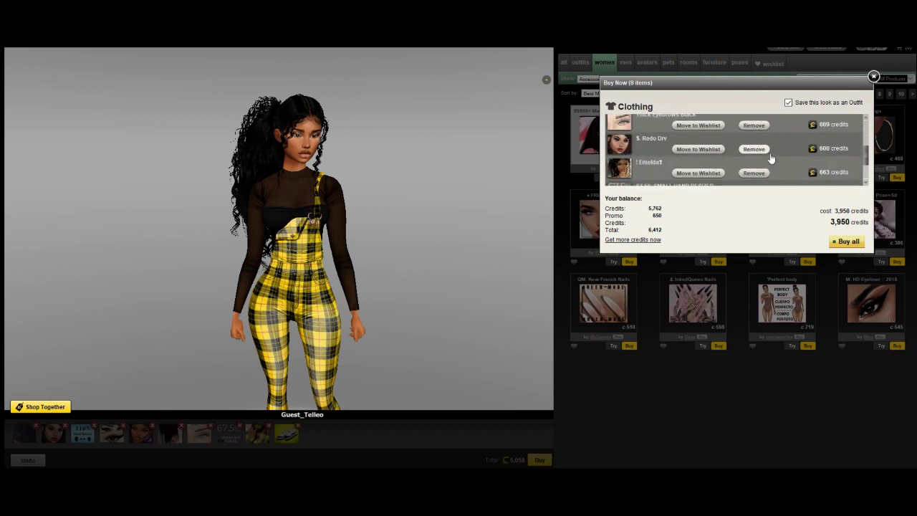
{"action": "scroll", "coordinate": [771, 162], "scroll_direction": "up", "scroll_amount": 3}
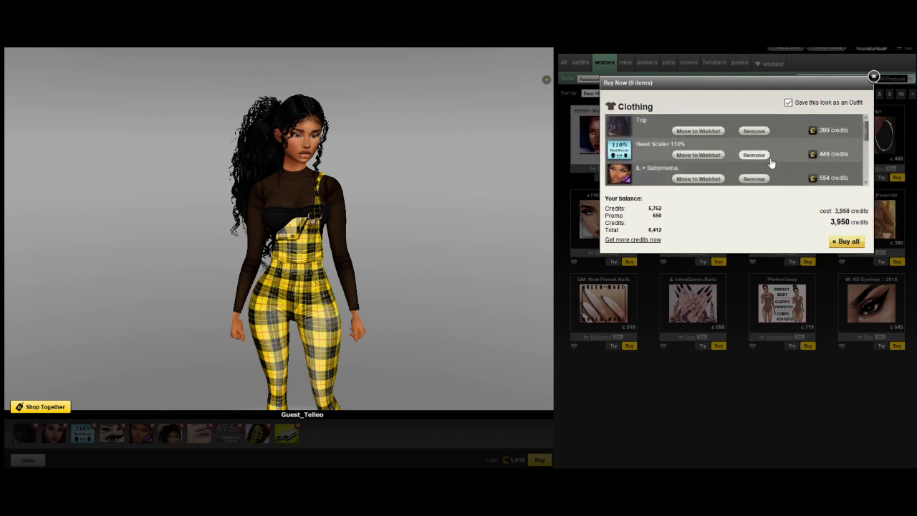
{"action": "scroll", "coordinate": [770, 164], "scroll_direction": "down", "scroll_amount": 3}
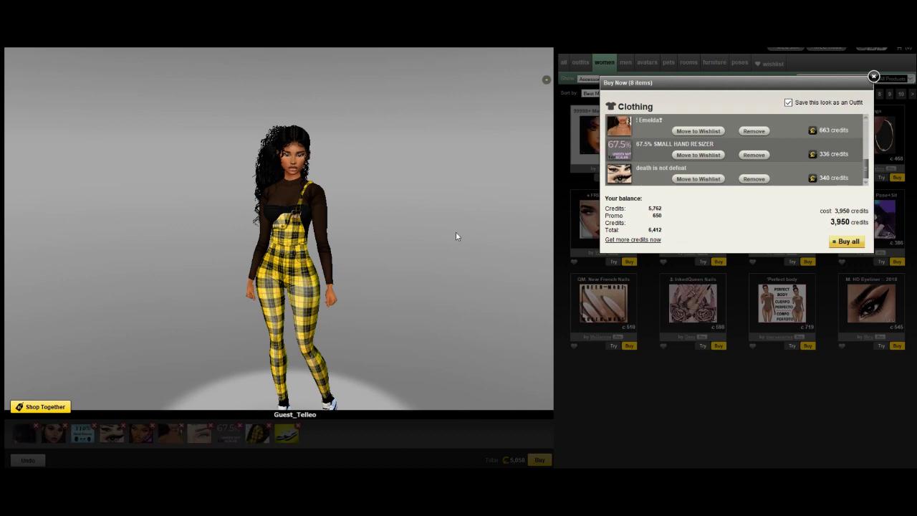
{"action": "scroll", "coordinate": [453, 226], "scroll_direction": "up", "scroll_amount": 5}
{"action": "scroll", "coordinate": [187, 247], "scroll_direction": "down", "scroll_amount": 2}
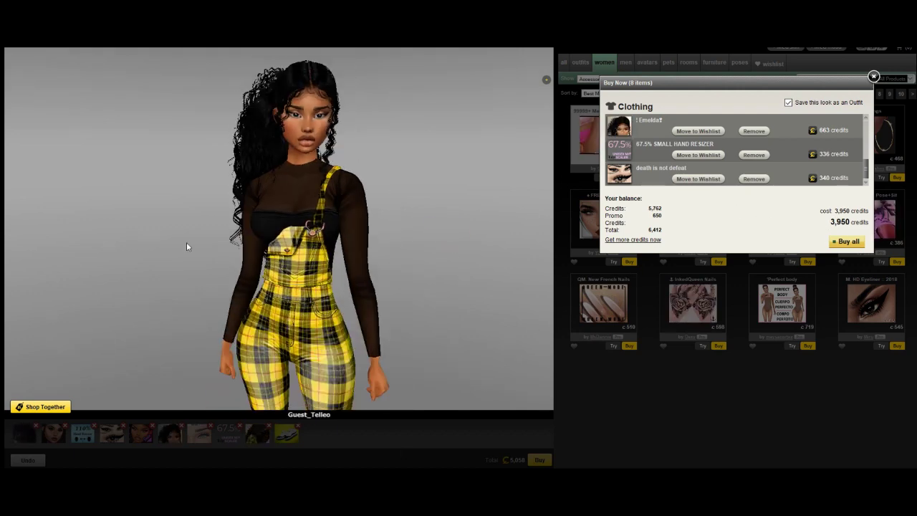